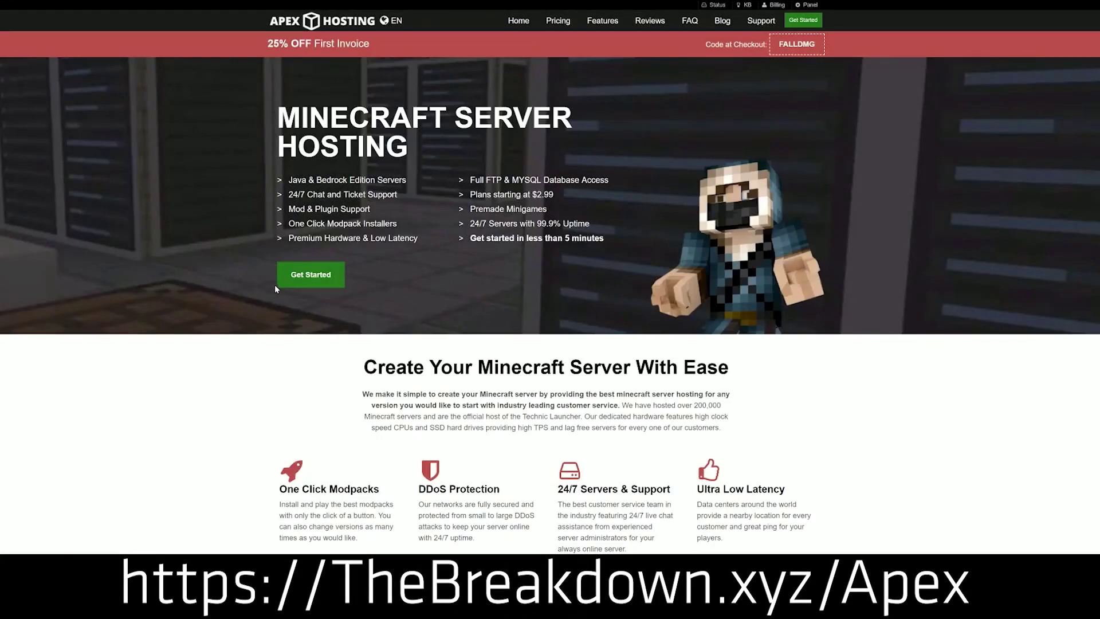
# Read through the Minecraft server hosting features, including 24/7 Servers & Support, Automated Backups and Instant Setup.
pyautogui.scroll(-4, 327, 265)
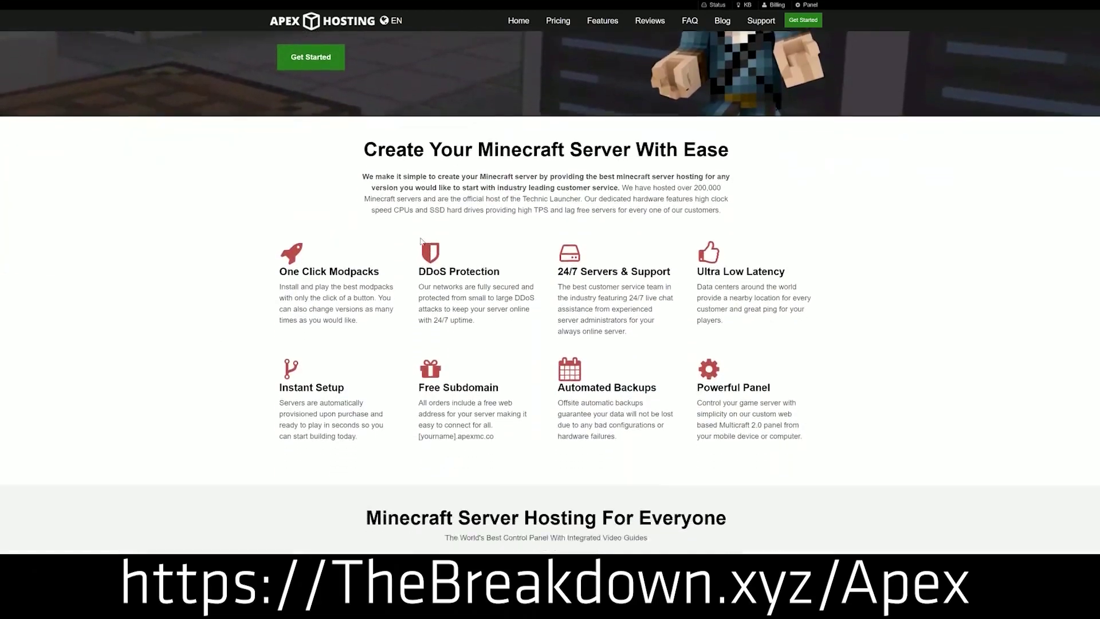
pyautogui.moveTo(279, 257); pyautogui.dragTo(674, 262)
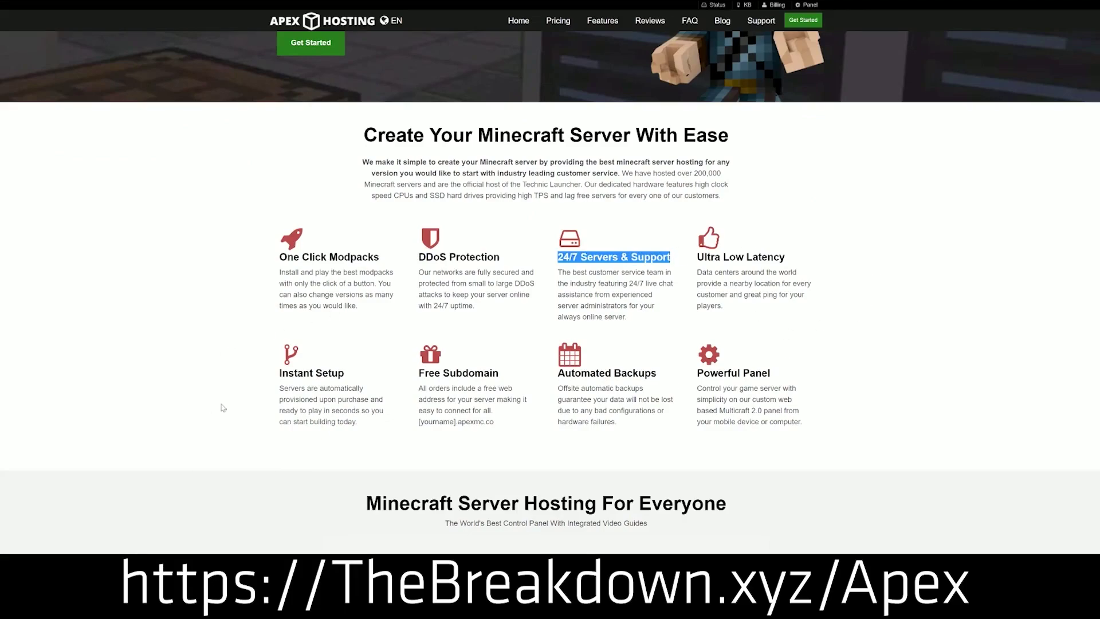
pyautogui.moveTo(558, 374); pyautogui.dragTo(676, 423)
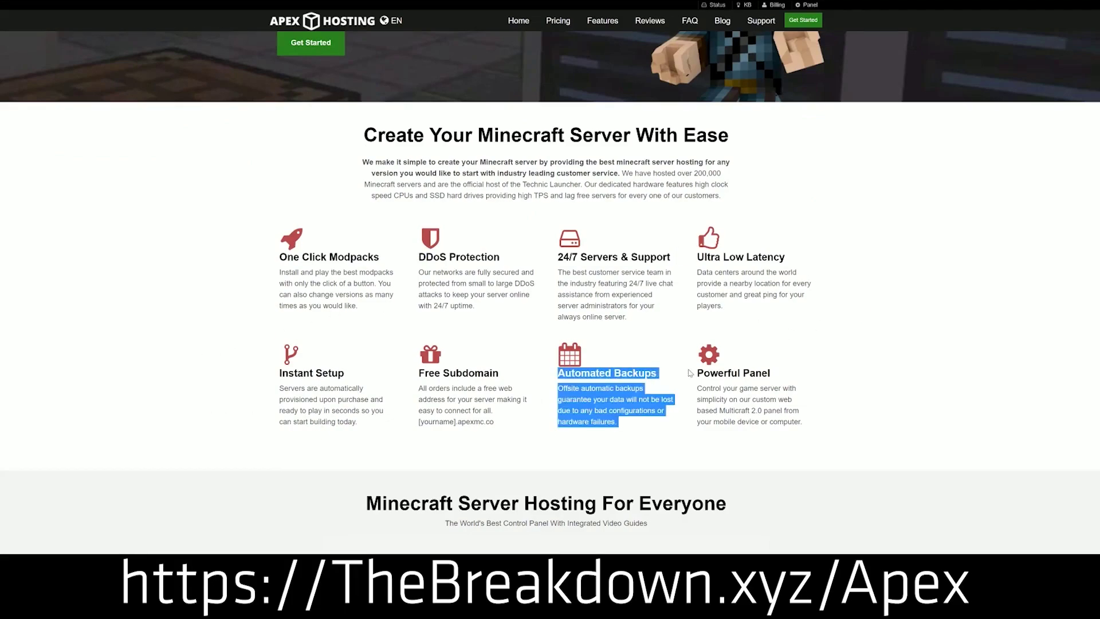
pyautogui.click(516, 376)
pyautogui.moveTo(366, 425); pyautogui.dragTo(280, 372)
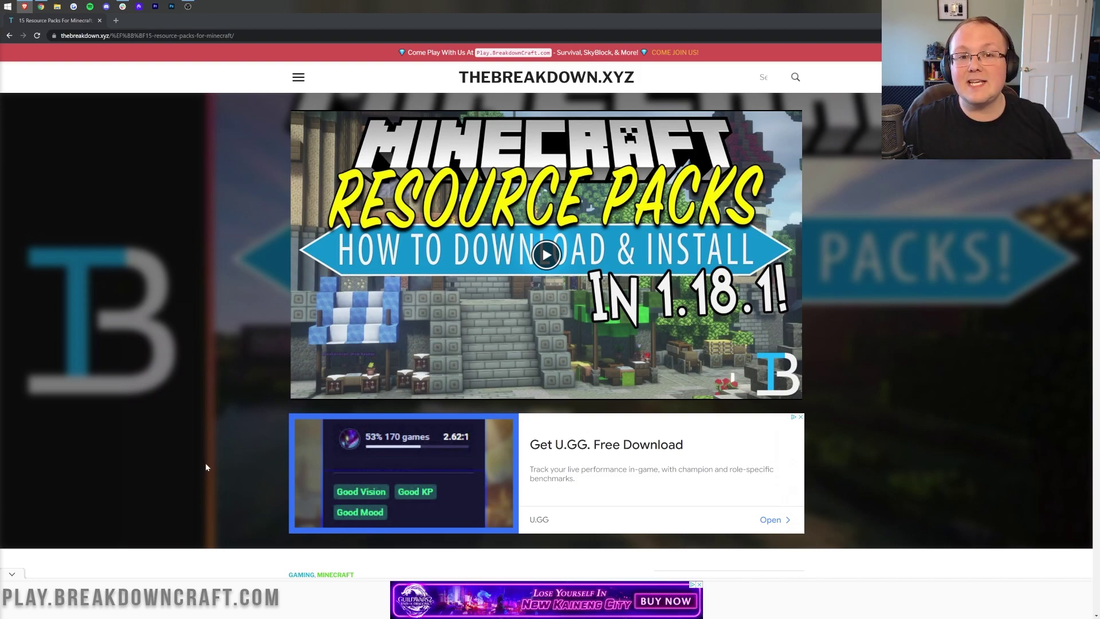
# Open the John Smith Legacy download link from the 15 Resource Packs For Minecraft 1.18 article in a new tab.
pyautogui.scroll(-6, 207, 452)
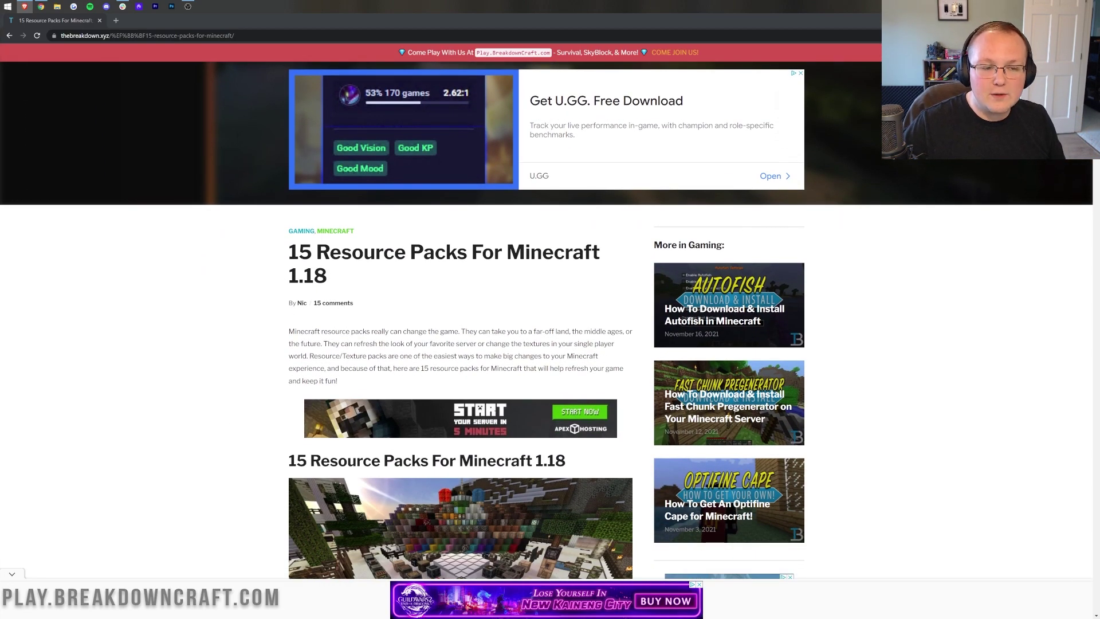
pyautogui.tripleClick(289, 281)
pyautogui.click(329, 278)
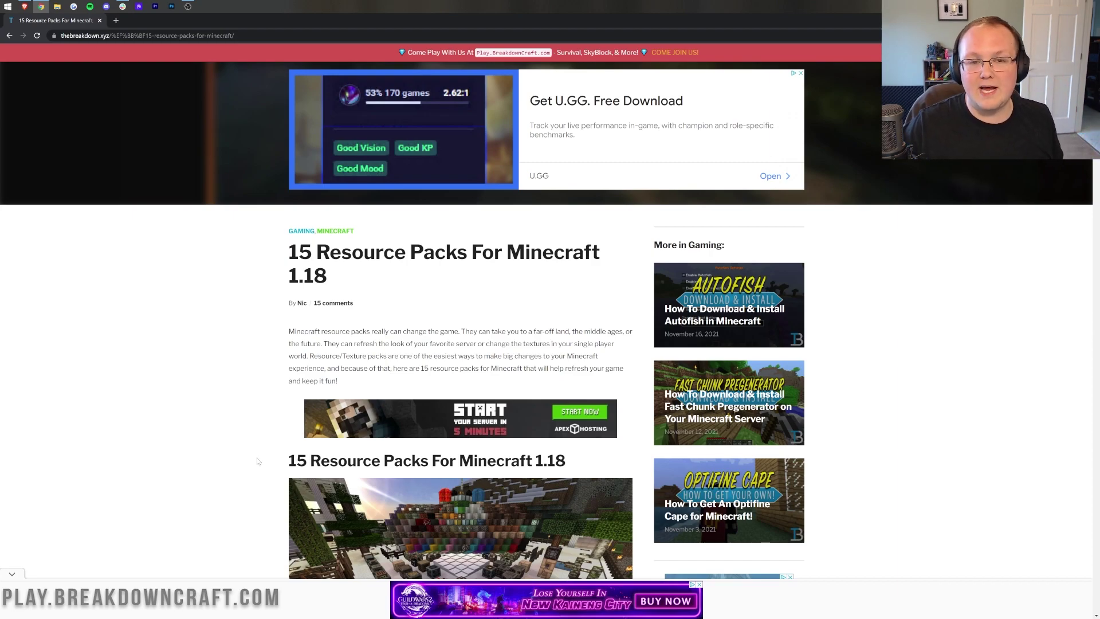
pyautogui.scroll(-3, 257, 460)
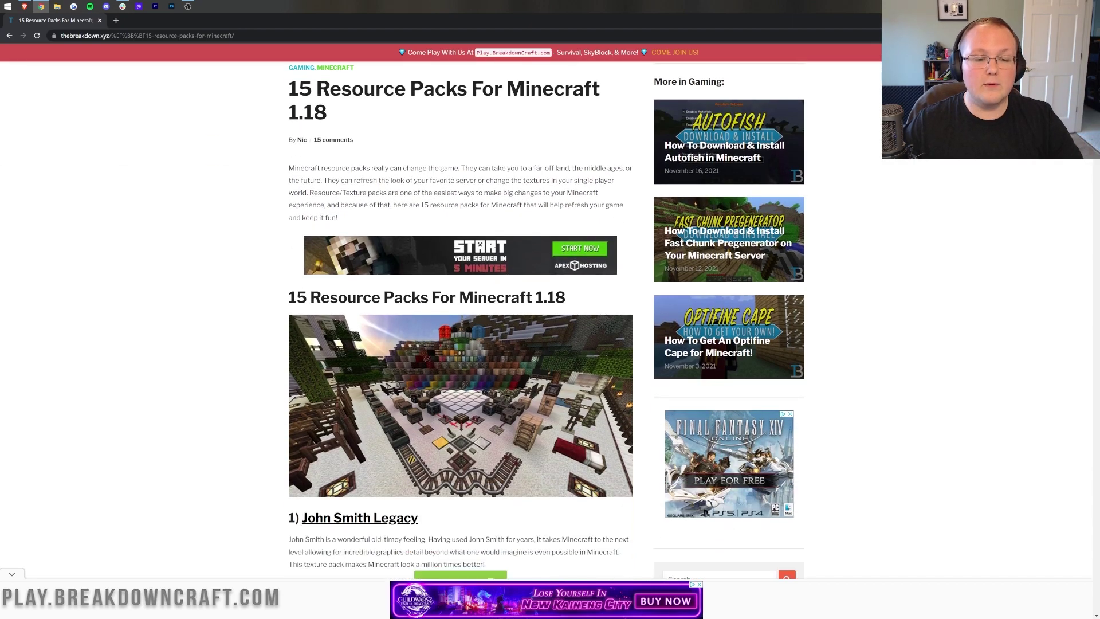
pyautogui.scroll(-4, 442, 365)
pyautogui.rightClick(443, 365)
pyautogui.click(459, 372)
# Open the Sphax PureBDcraft download link, number 5 in the resource pack list, in a new tab.
pyautogui.scroll(-6, 424, 353)
pyautogui.scroll(-15, 424, 353)
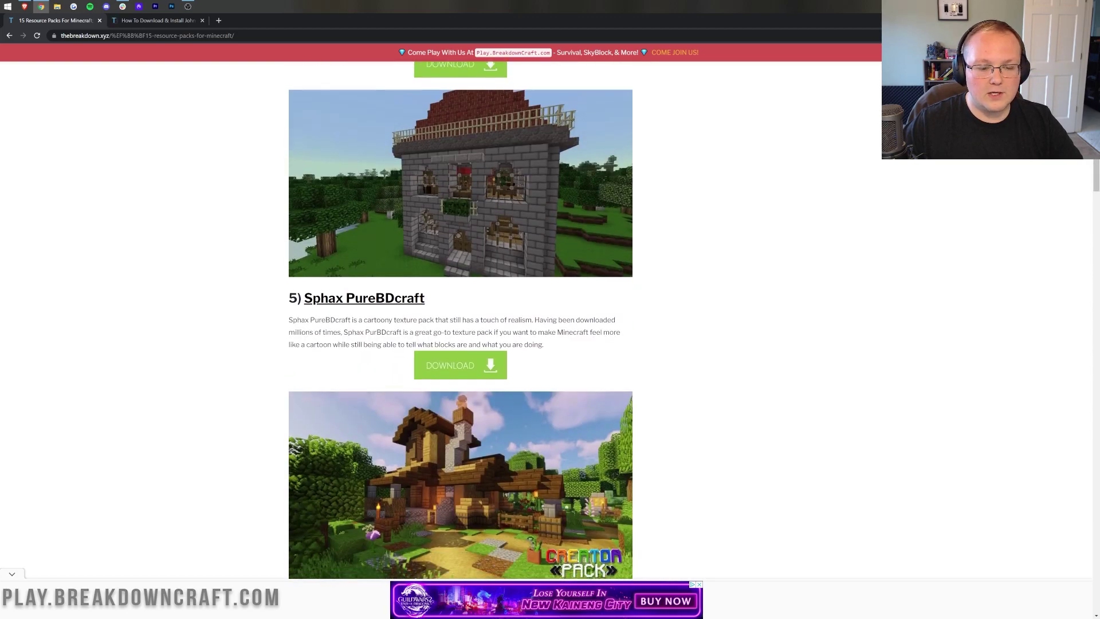
pyautogui.scroll(-2, 453, 247)
pyautogui.rightClick(450, 246)
pyautogui.click(459, 252)
# Open the LB Photo Realism Reload page from the list and download its recent file for Minecraft 1.18.
pyautogui.scroll(-7, 458, 263)
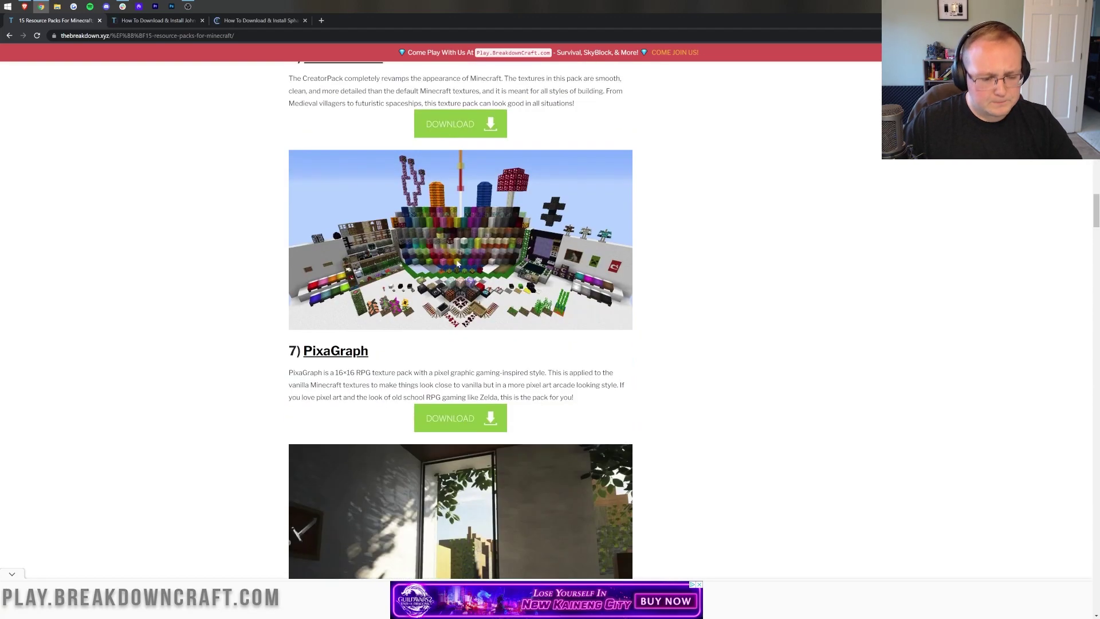
pyautogui.scroll(-20, 457, 263)
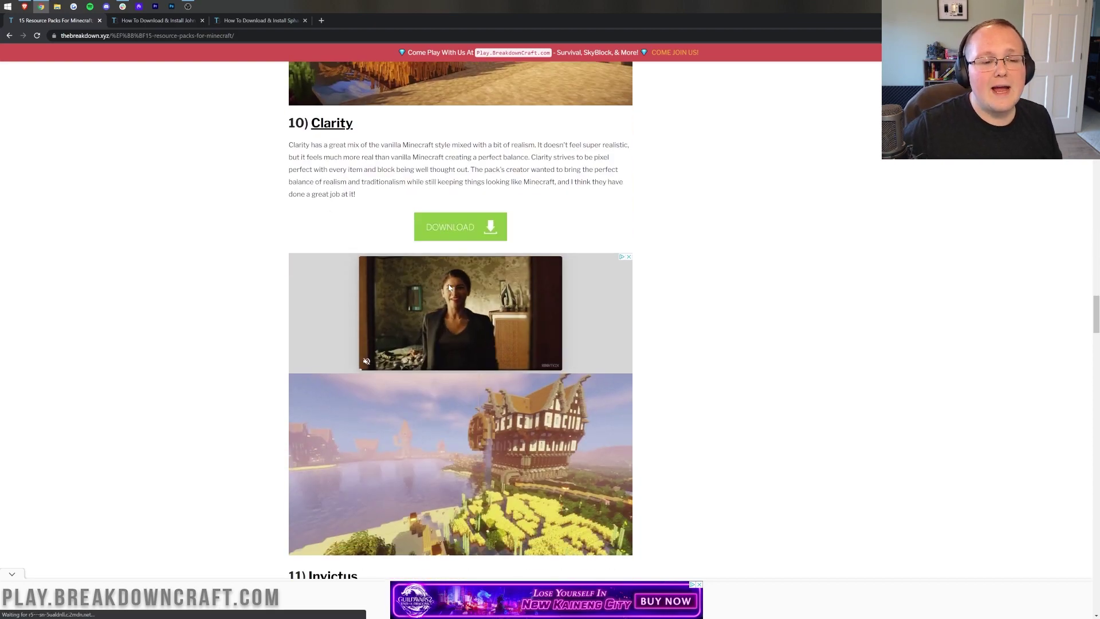
pyautogui.scroll(-10, 450, 288)
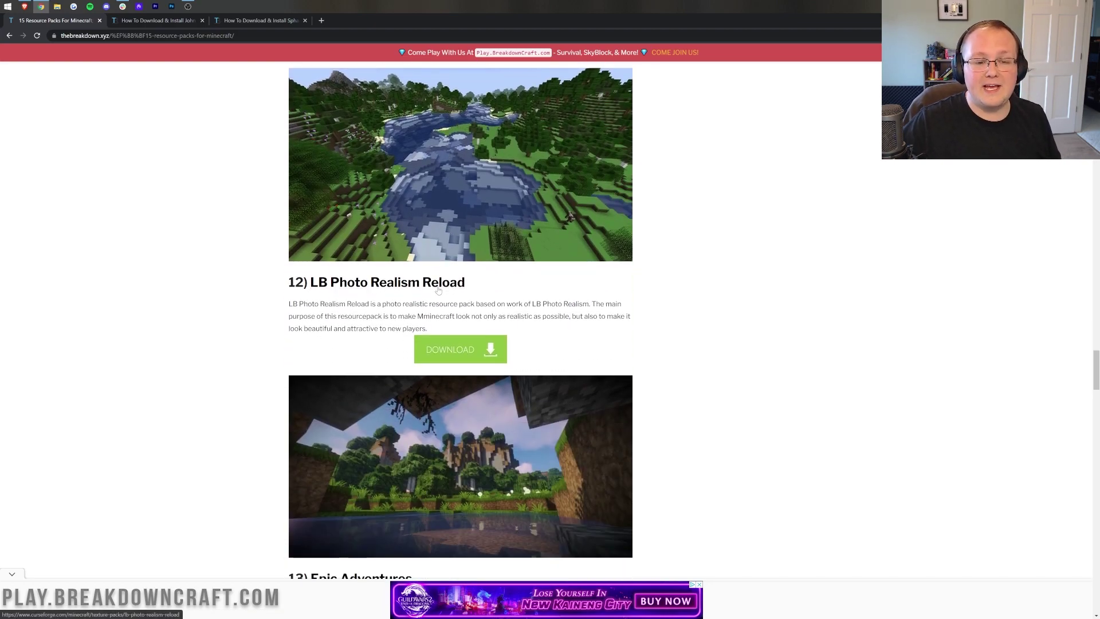
pyautogui.click(455, 349)
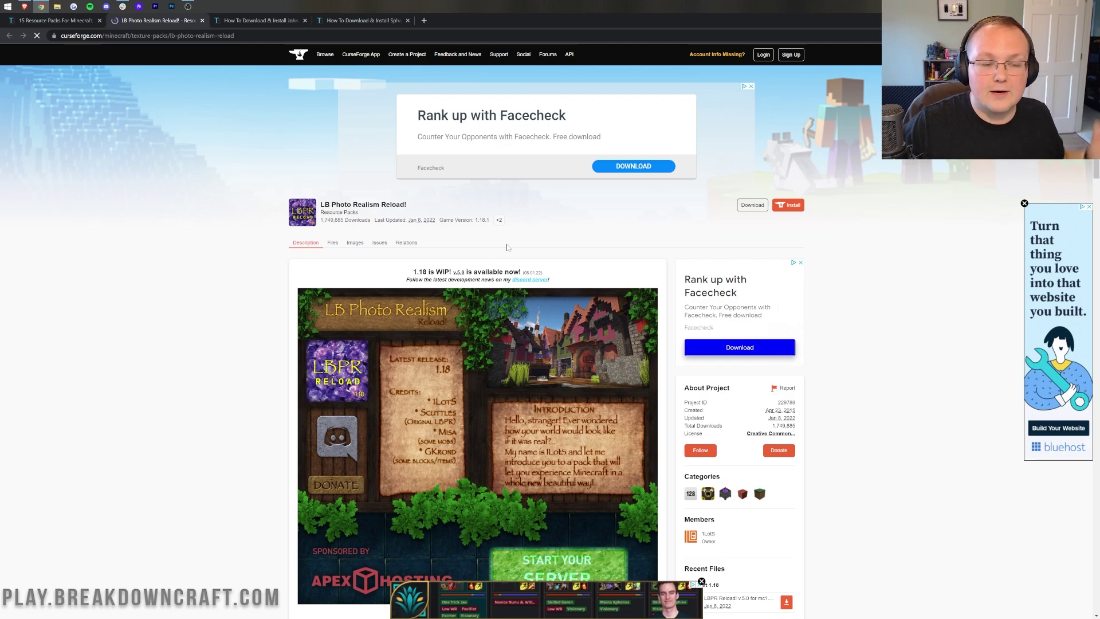
pyautogui.scroll(-5, 730, 283)
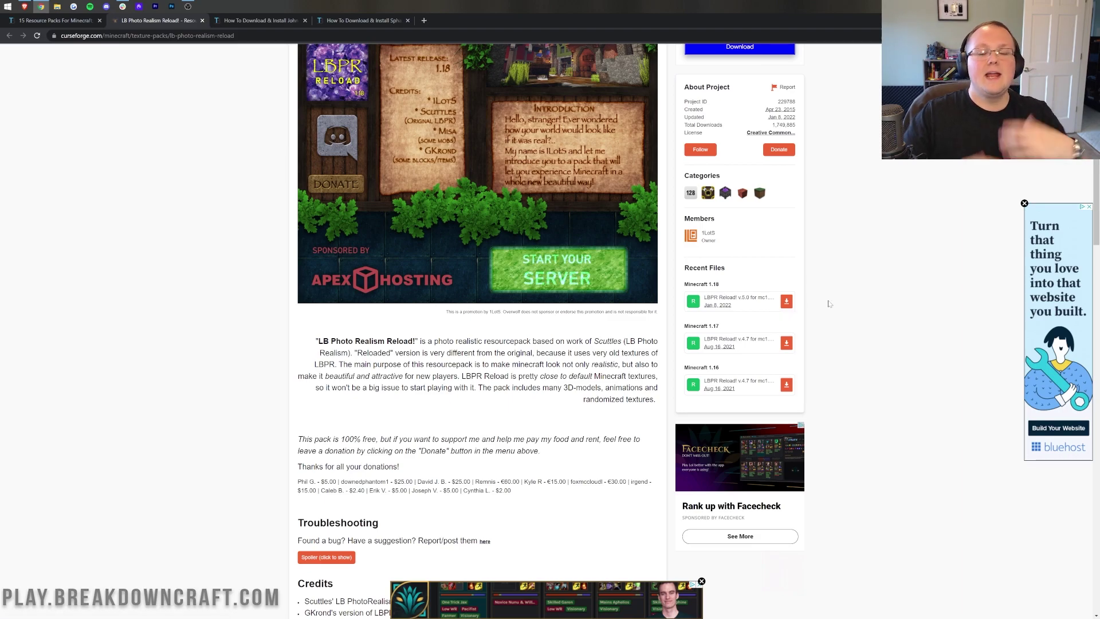
pyautogui.click(786, 301)
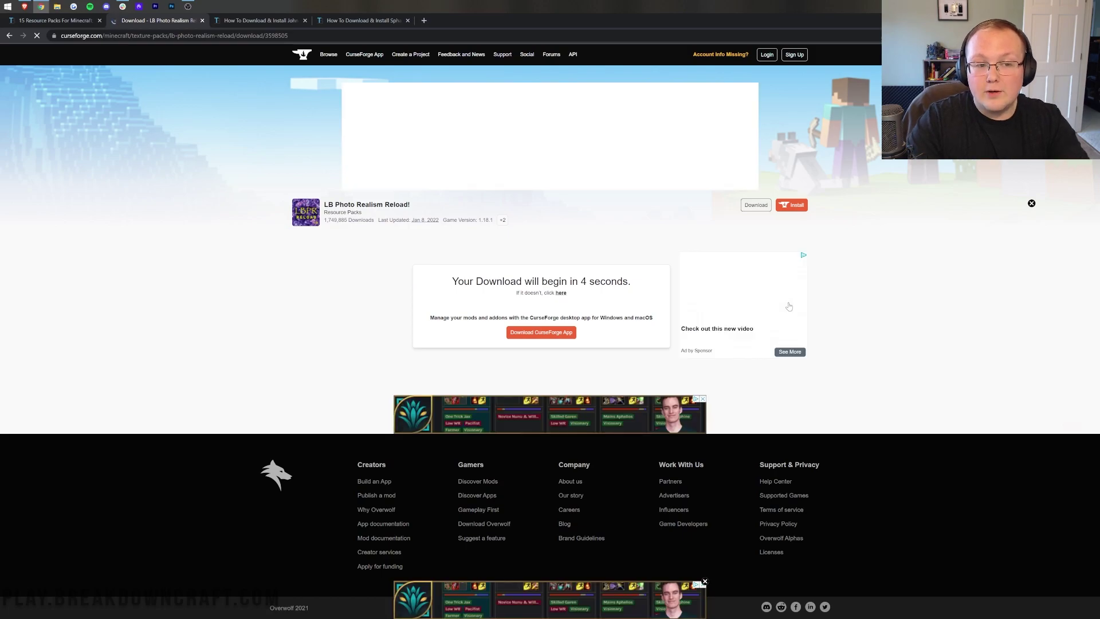
# Go from the John Smith Legacy article to the pack's official site and download John Smith Legacy 1.18.1 v6 for Java.
pyautogui.click(260, 21)
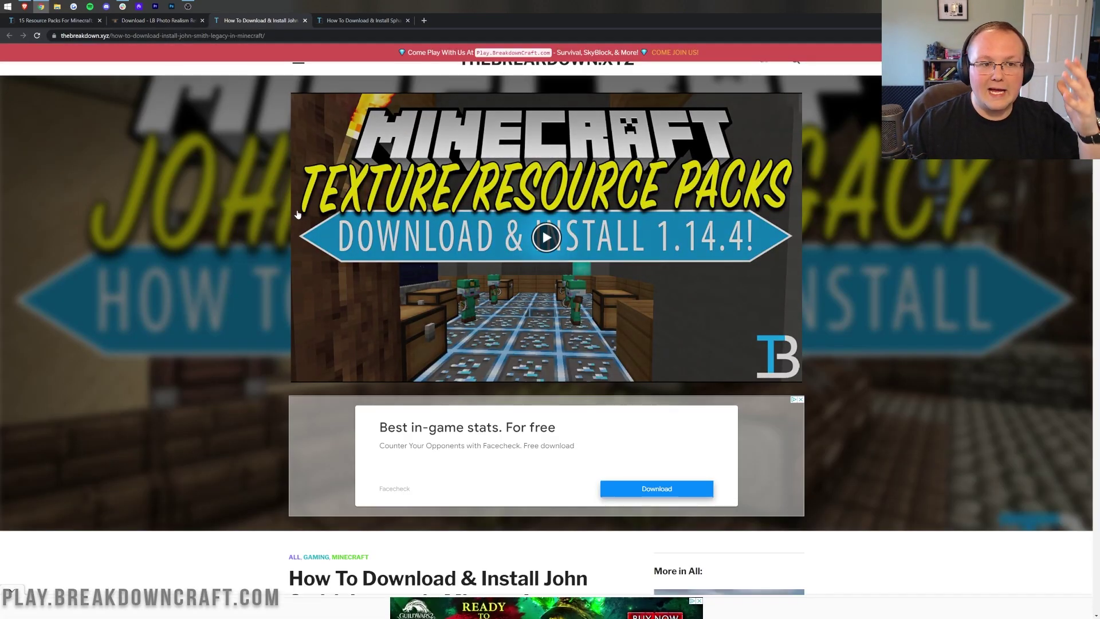
pyautogui.scroll(-7, 253, 239)
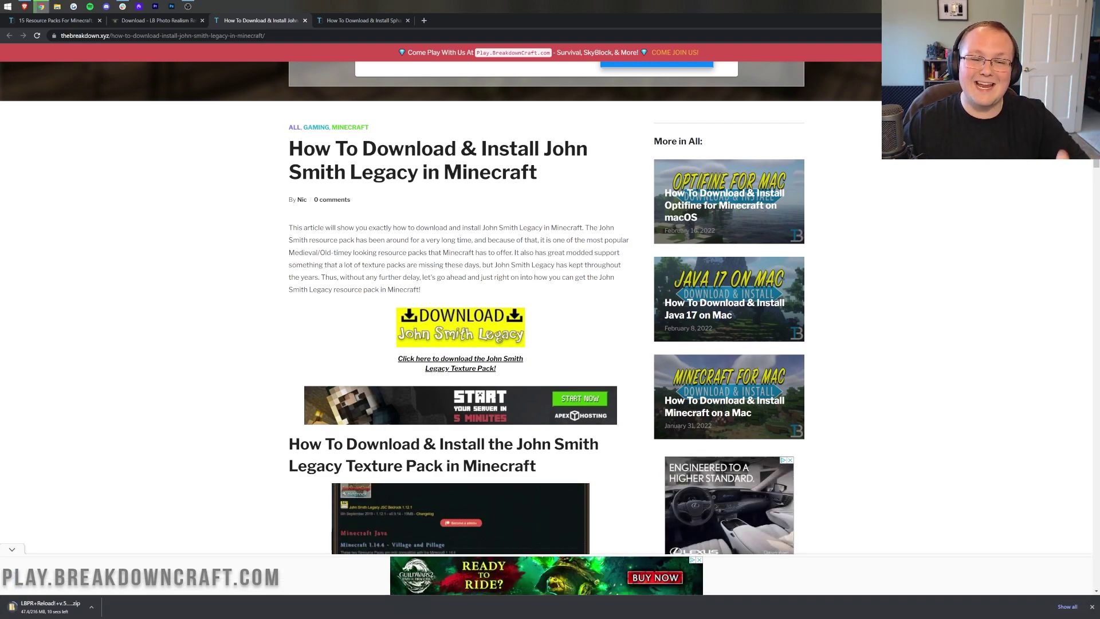
pyautogui.click(424, 318)
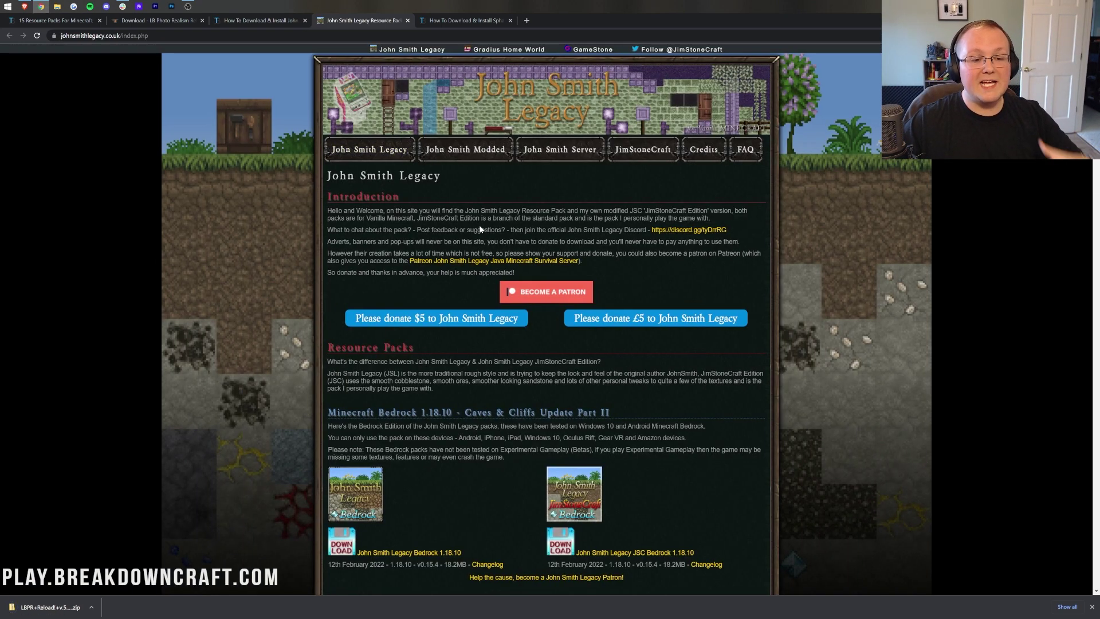
pyautogui.scroll(-3, 480, 229)
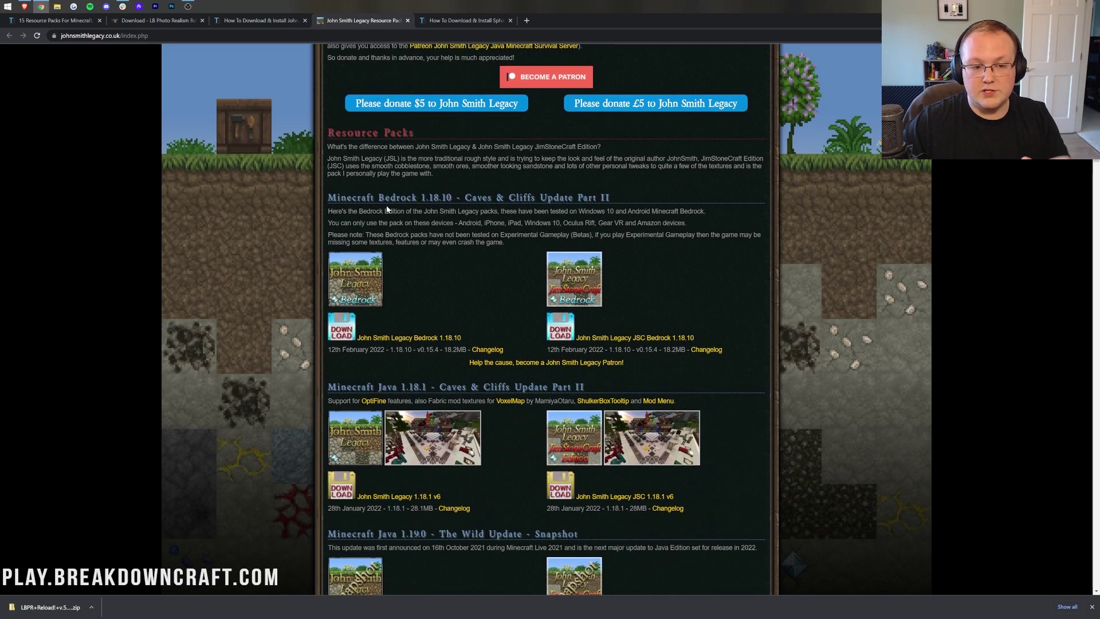
pyautogui.scroll(-3, 428, 222)
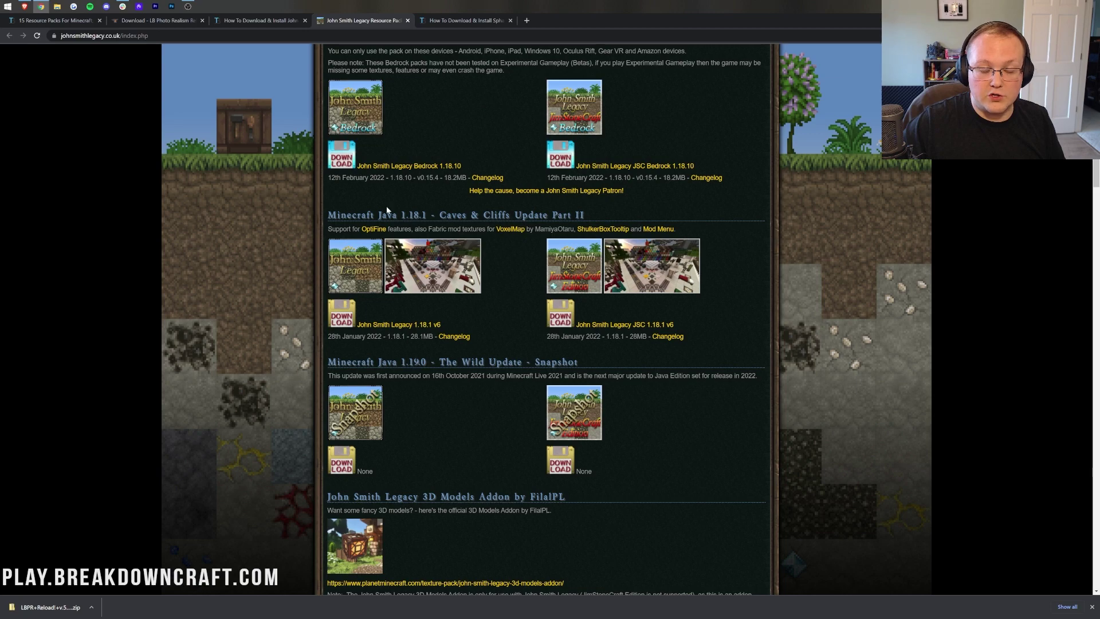
pyautogui.scroll(-1, 393, 245)
pyautogui.click(393, 244)
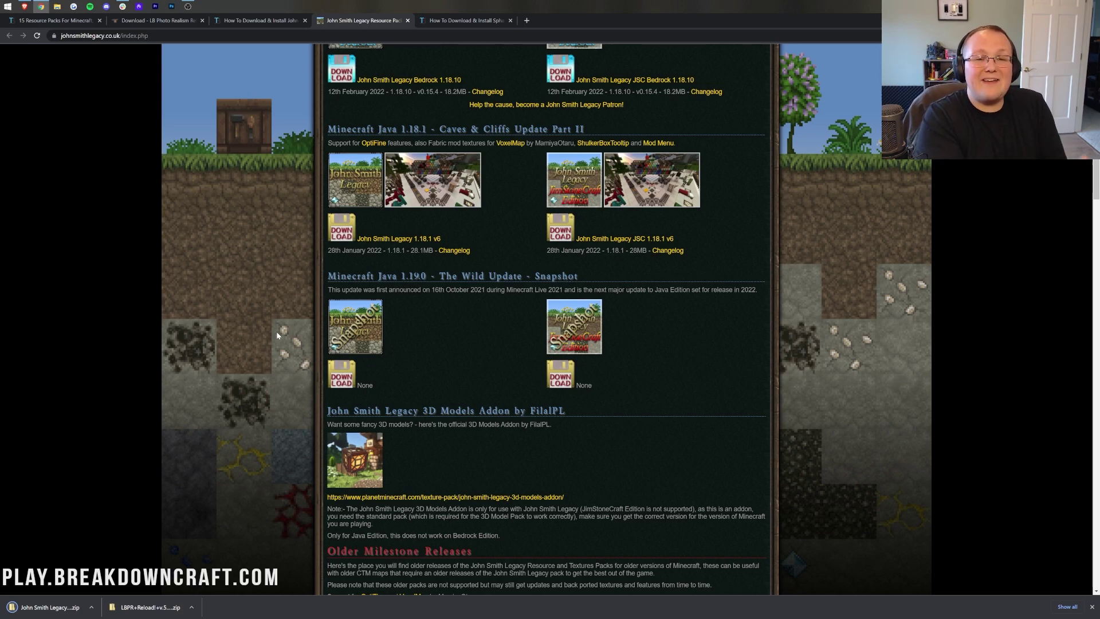
# Open the official PureBDcraft download page from the Sphax PureBDcraft article and find its Minecraft 1.18 downloads.
pyautogui.click(431, 25)
pyautogui.scroll(-9, 472, 218)
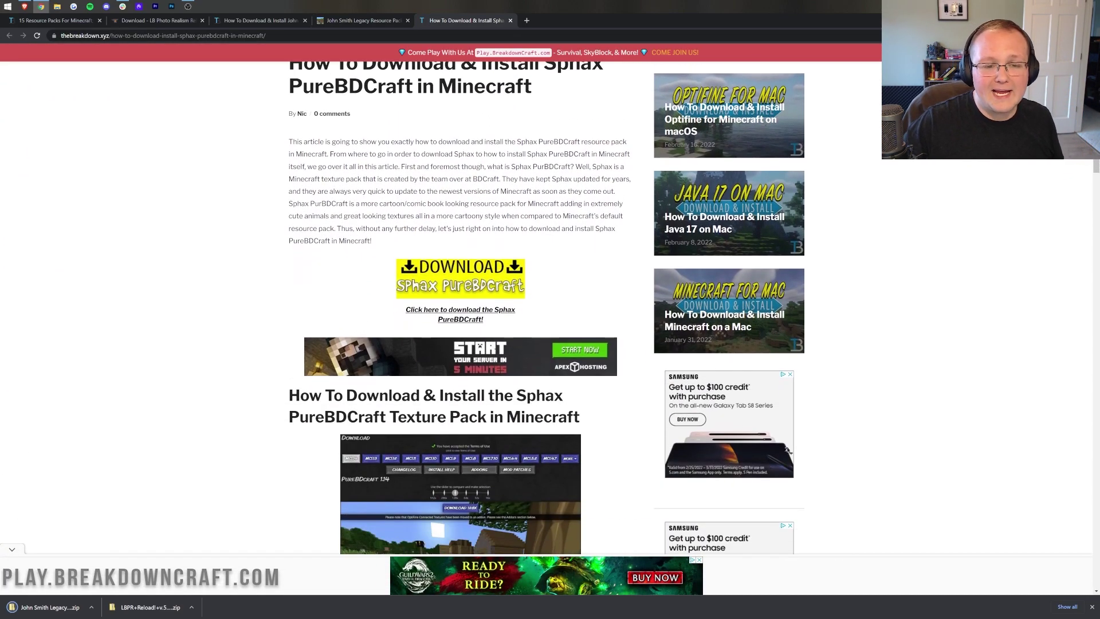
pyautogui.click(506, 277)
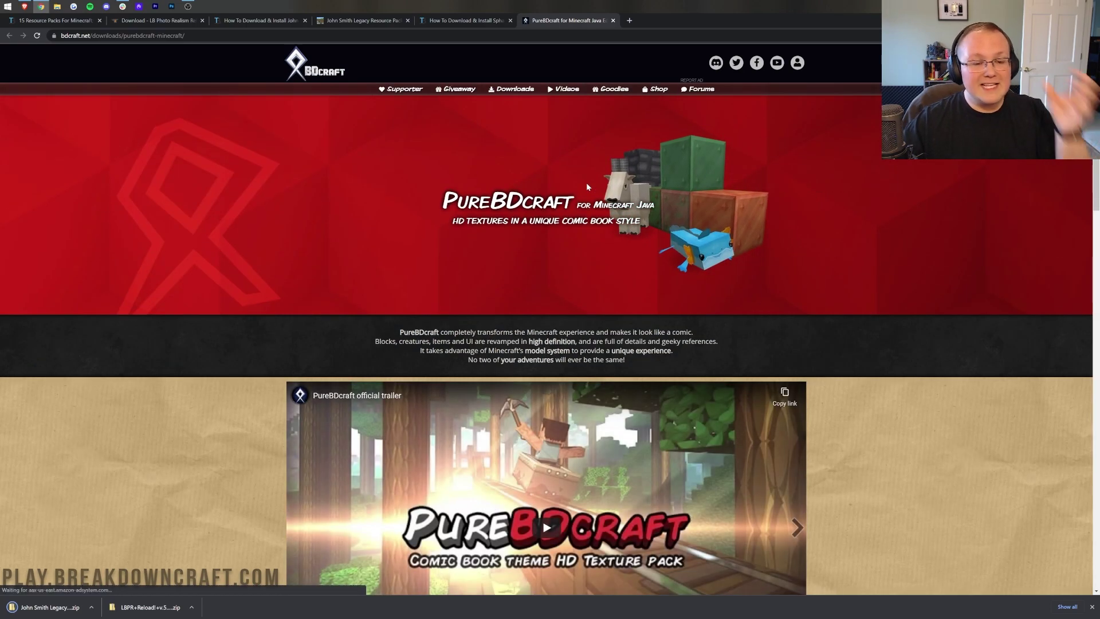
pyautogui.scroll(-10, 593, 181)
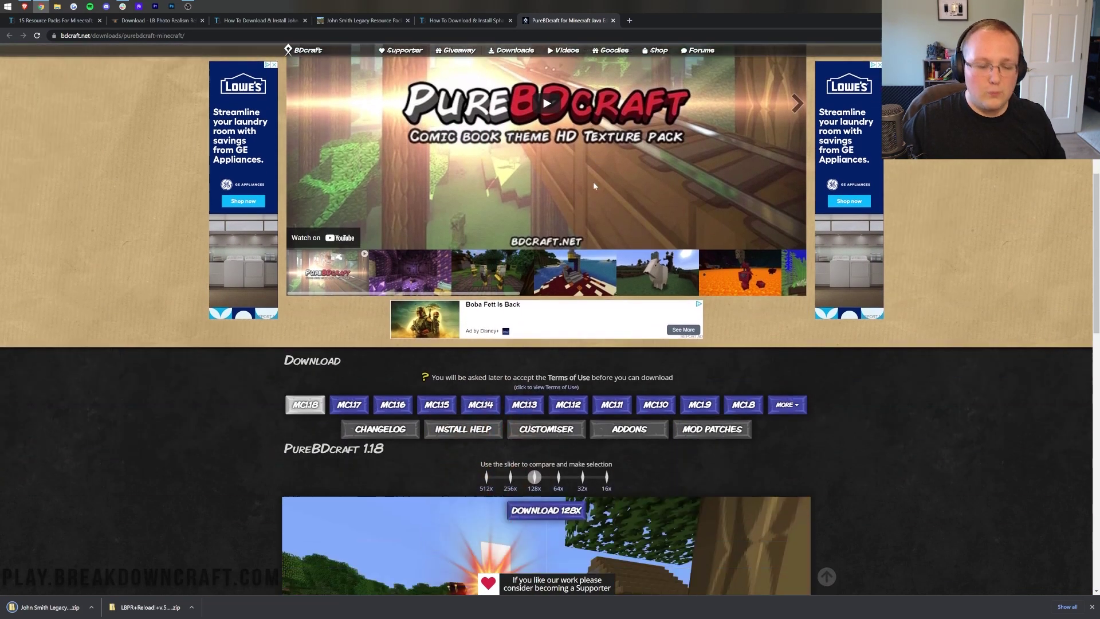
# Compare the PureBDcraft 1.18 preview at 64x, 16x and 512x, and choose the 64x resolution.
pyautogui.scroll(-2, 594, 188)
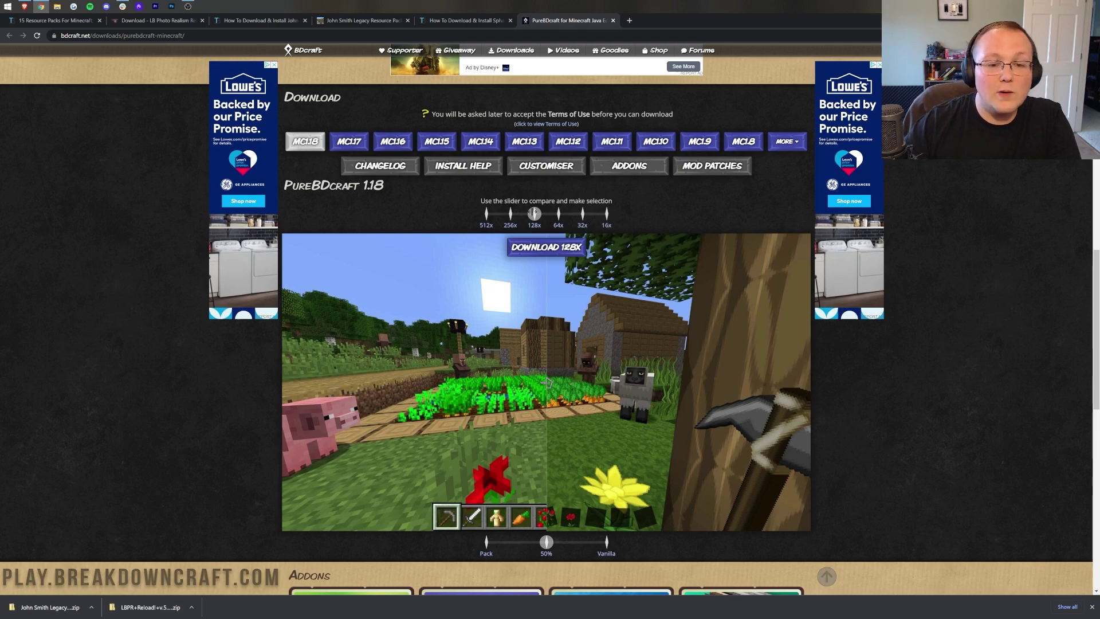
pyautogui.moveTo(534, 214); pyautogui.dragTo(556, 214)
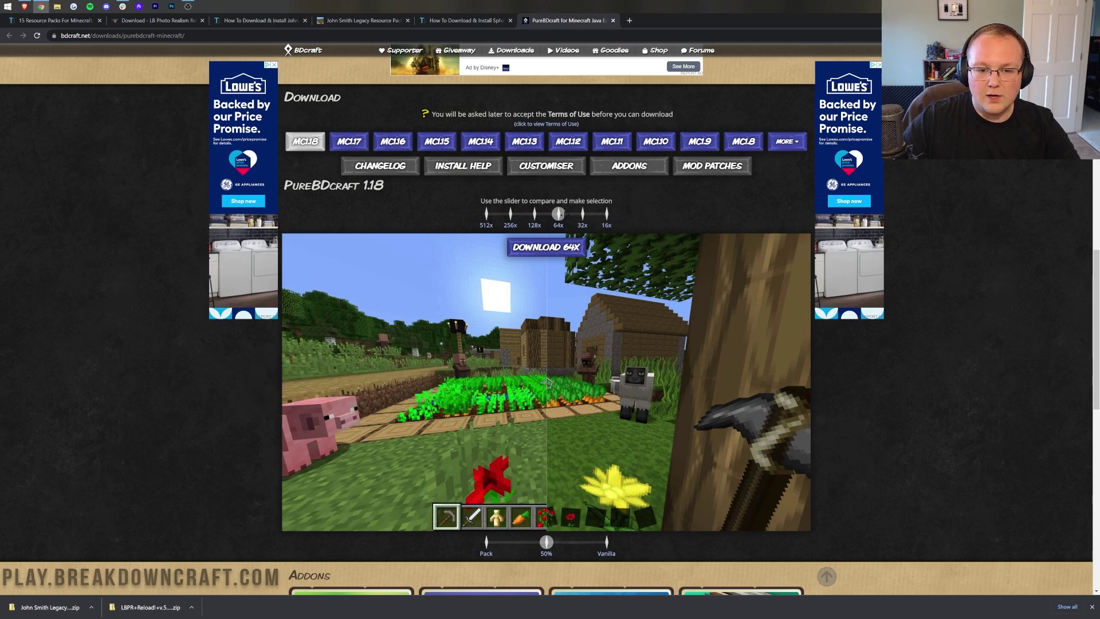
pyautogui.moveTo(558, 214); pyautogui.dragTo(606, 214)
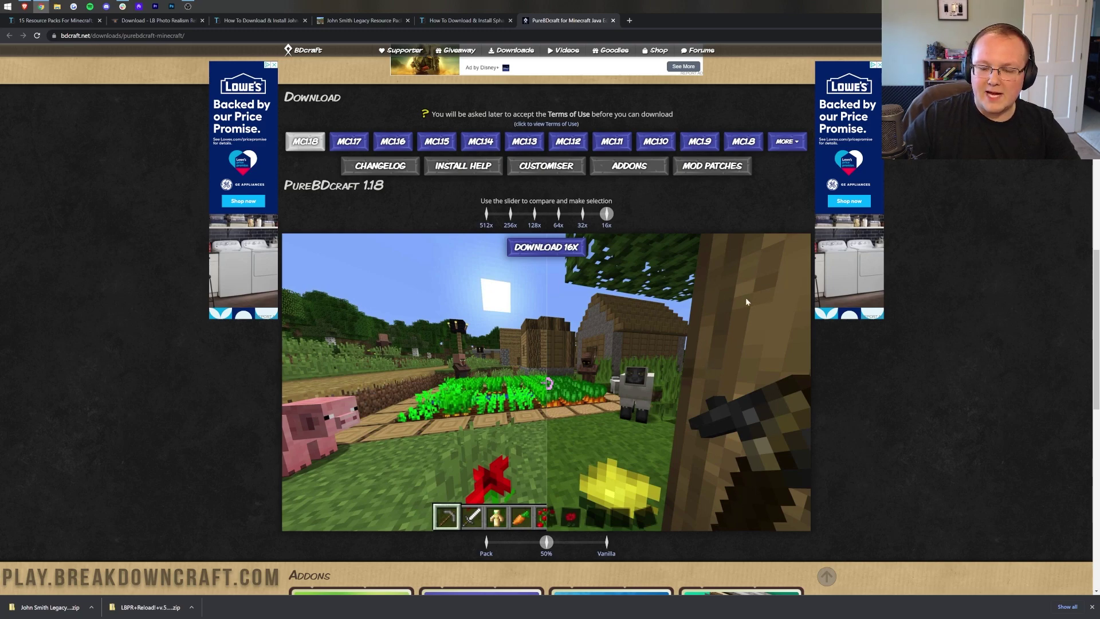
pyautogui.moveTo(606, 214); pyautogui.dragTo(486, 213)
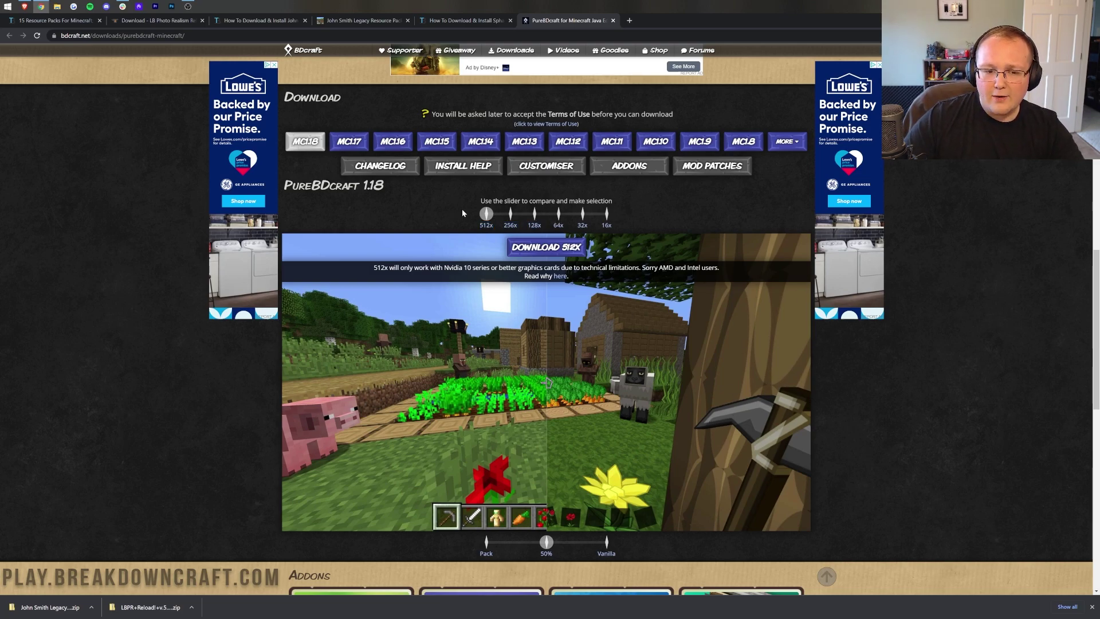
pyautogui.moveTo(486, 213); pyautogui.dragTo(558, 213)
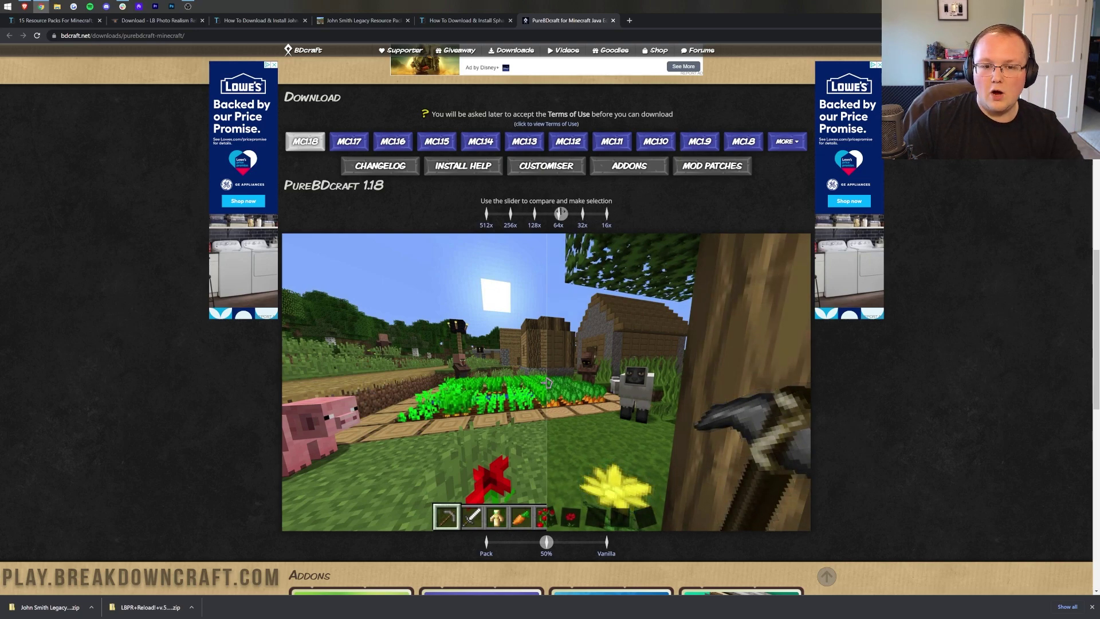
# Download the 64x version of PureBDcraft for Minecraft 1.18.
pyautogui.click(555, 257)
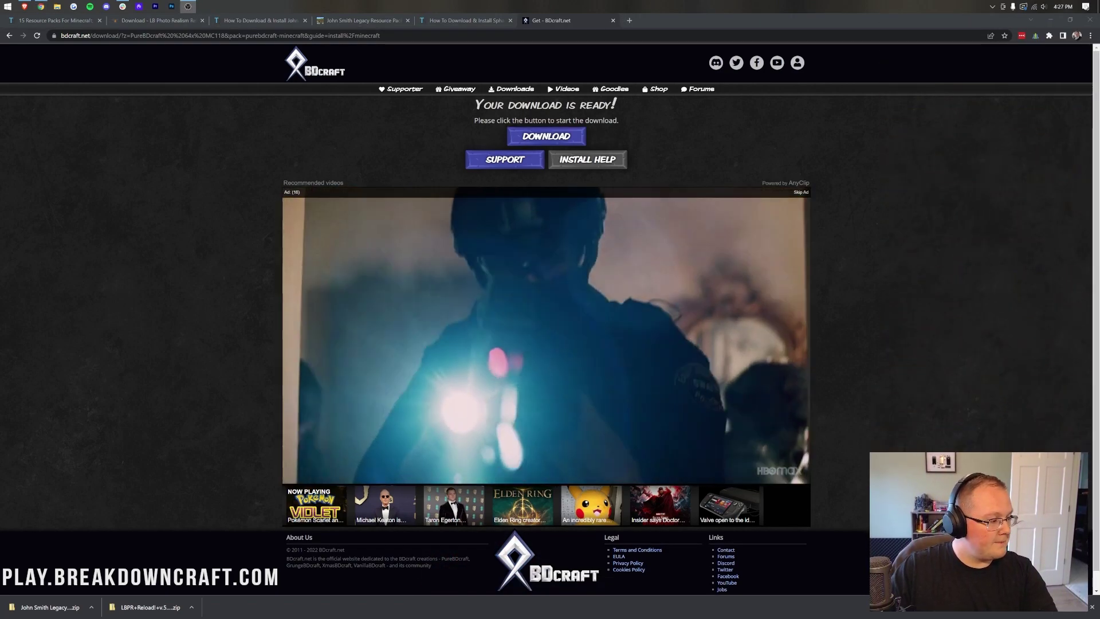
pyautogui.click(264, 118)
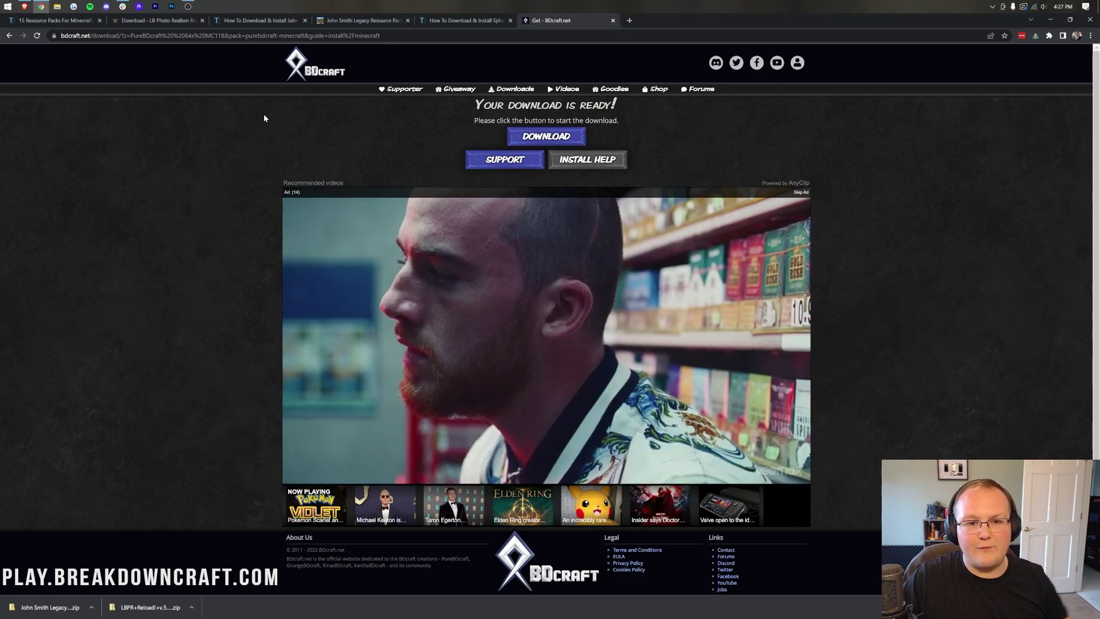
pyautogui.click(550, 140)
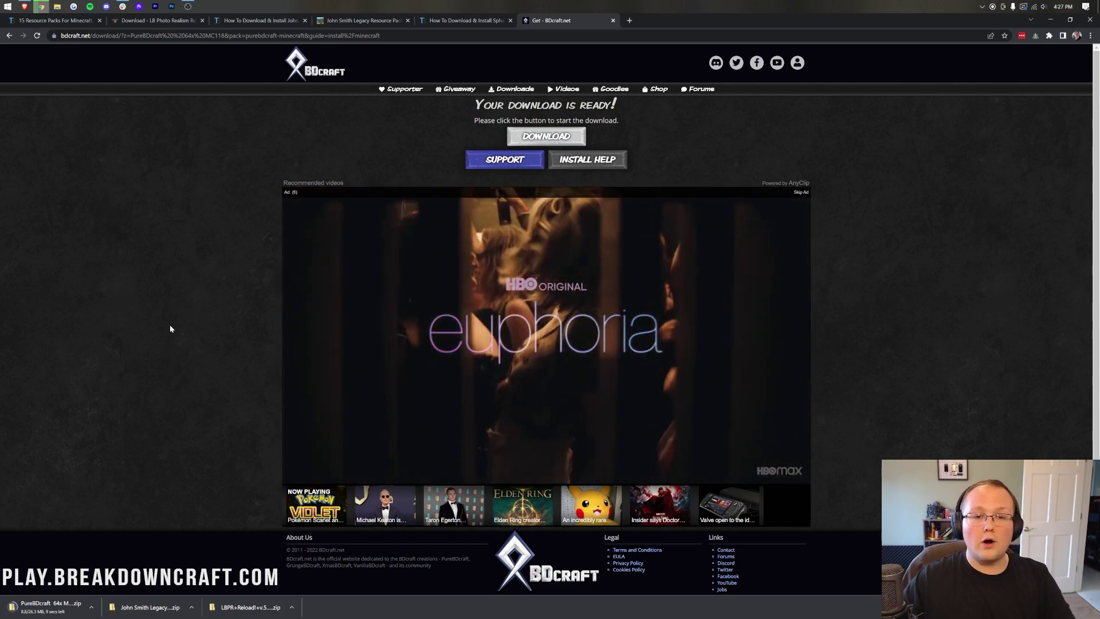
# Minimize the browser, open the Downloads folder and select the three downloaded resource pack zip files.
pyautogui.click(1052, 23)
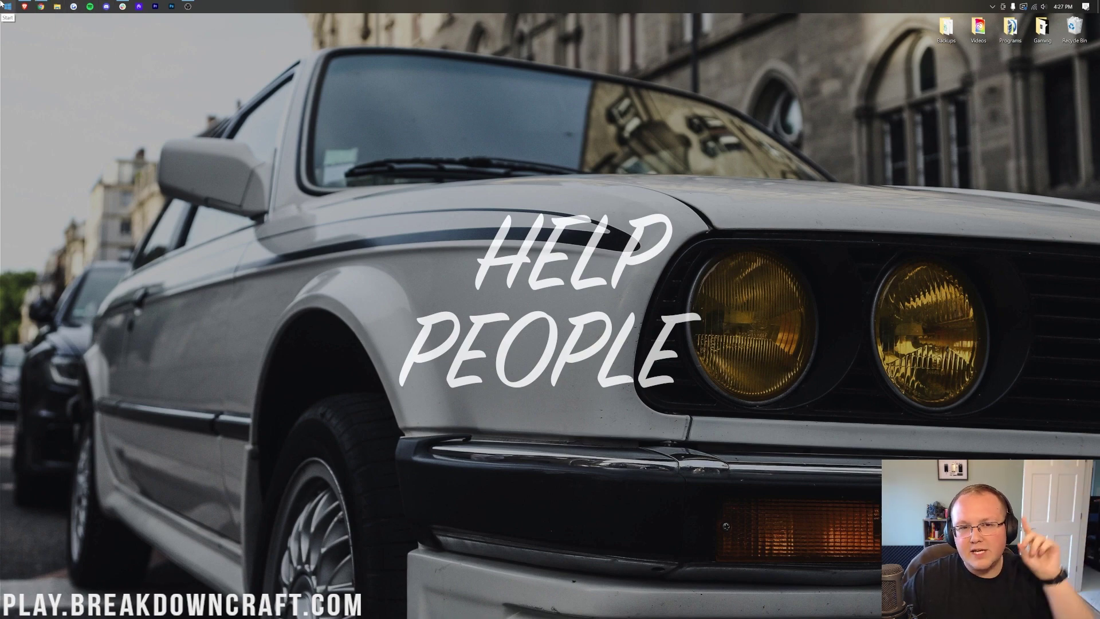
pyautogui.click(3, 4)
pyautogui.write('down')
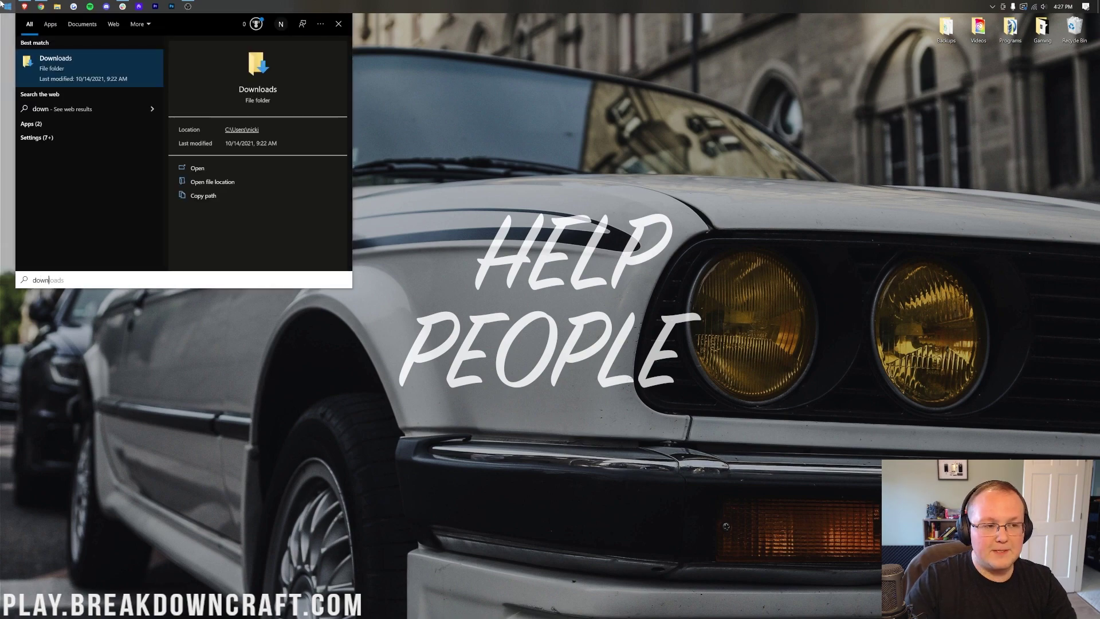
pyautogui.click(63, 72)
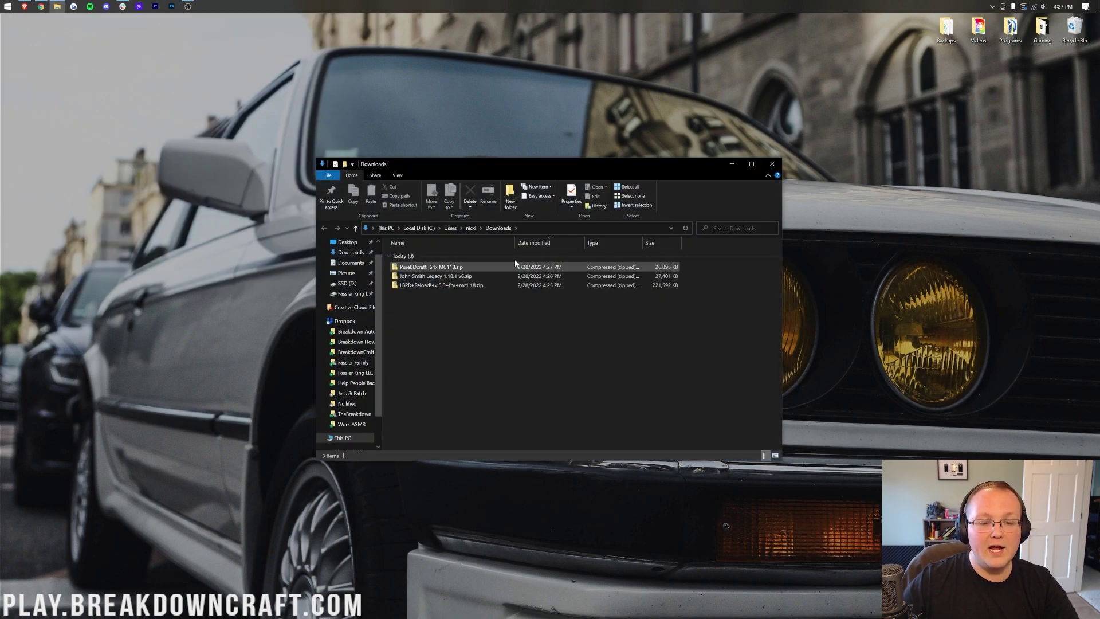
pyautogui.moveTo(508, 310); pyautogui.dragTo(491, 267)
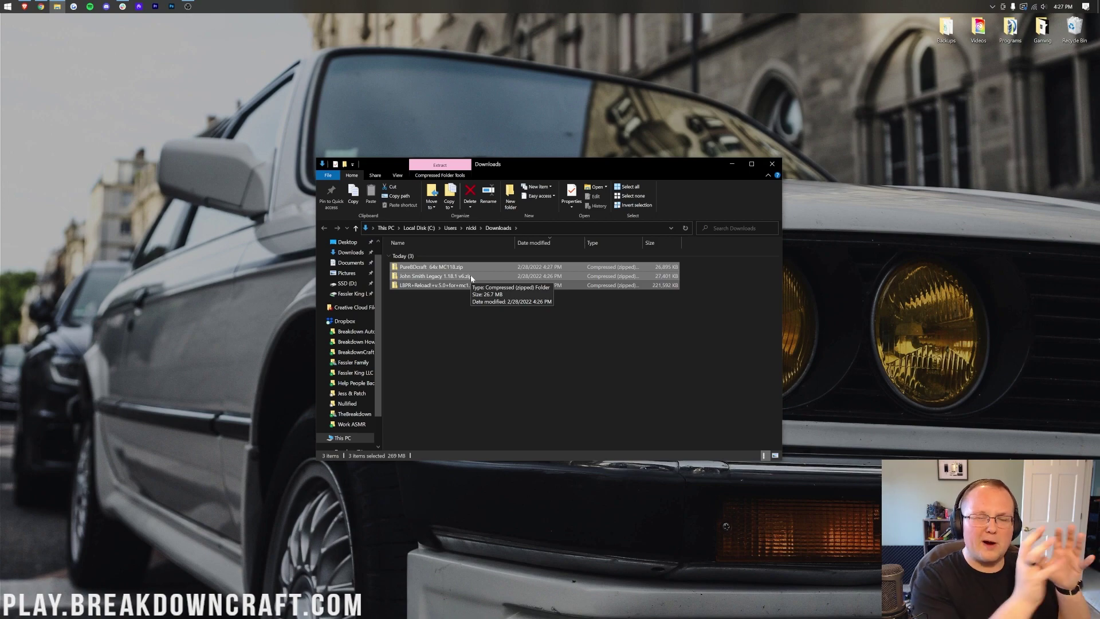
# Move the three resource pack zip files from Downloads to the desktop, line them up in a row, and close the Downloads window.
pyautogui.moveTo(471, 278); pyautogui.dragTo(399, 94)
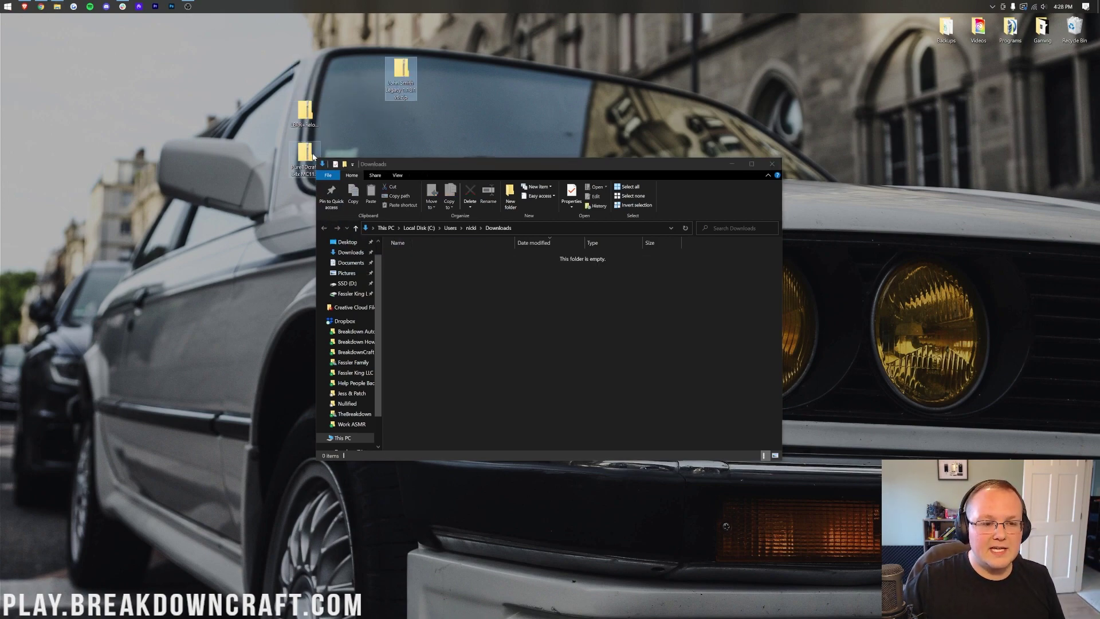
pyautogui.moveTo(305, 156); pyautogui.dragTo(371, 83)
pyautogui.click(311, 115)
pyautogui.moveTo(311, 114); pyautogui.dragTo(338, 77)
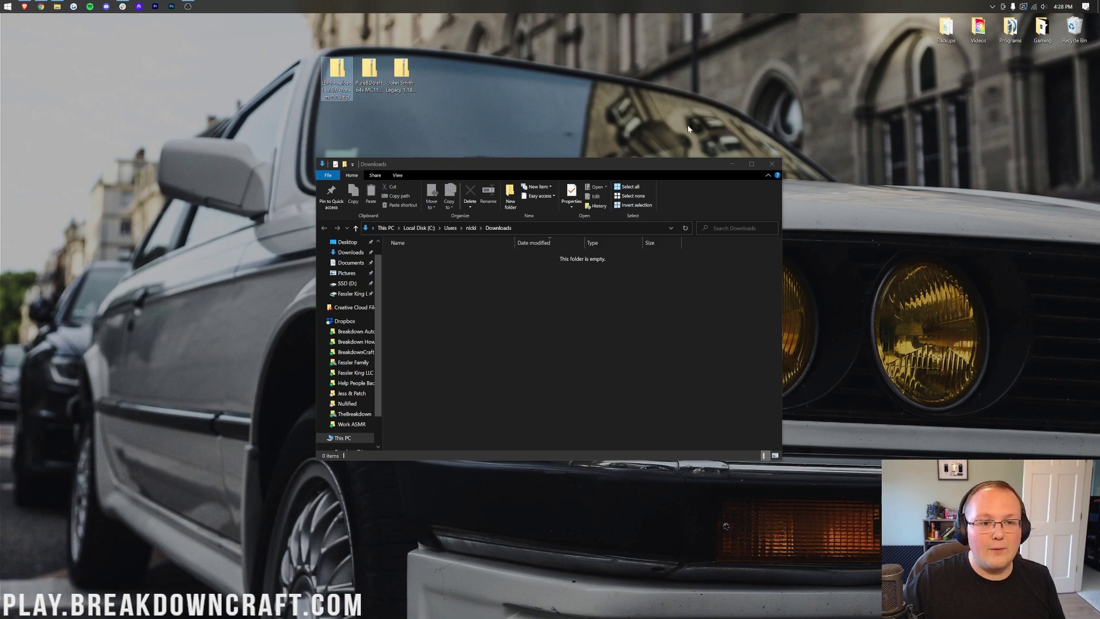
pyautogui.click(772, 164)
# Launch Minecraft 1.18.2 and open its resource pack selection screen.
pyautogui.click(7, 6)
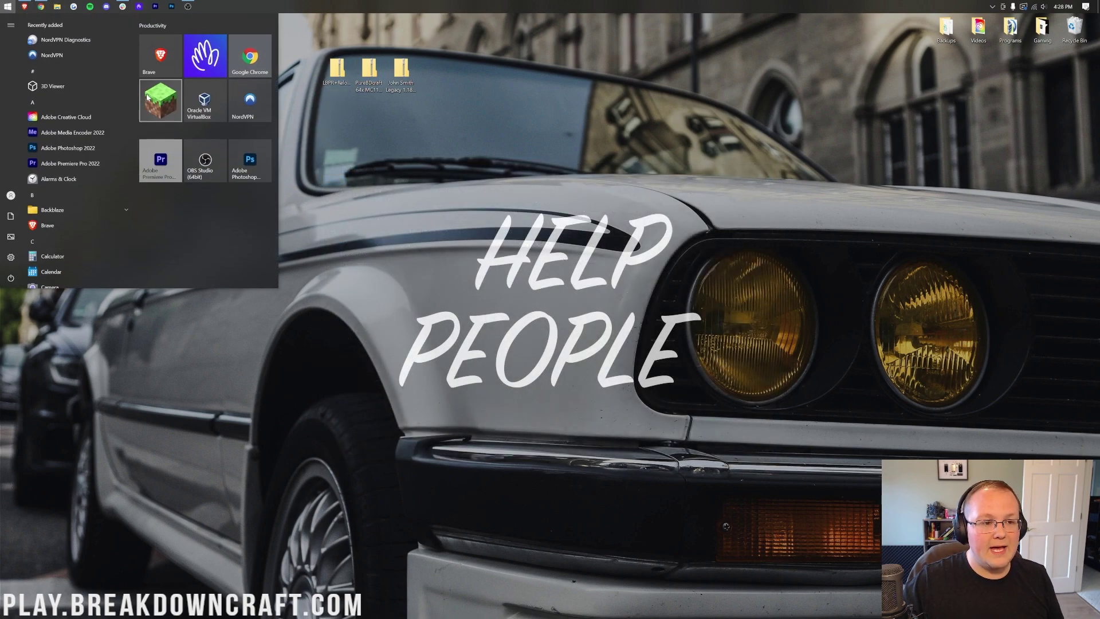
pyautogui.click(622, 328)
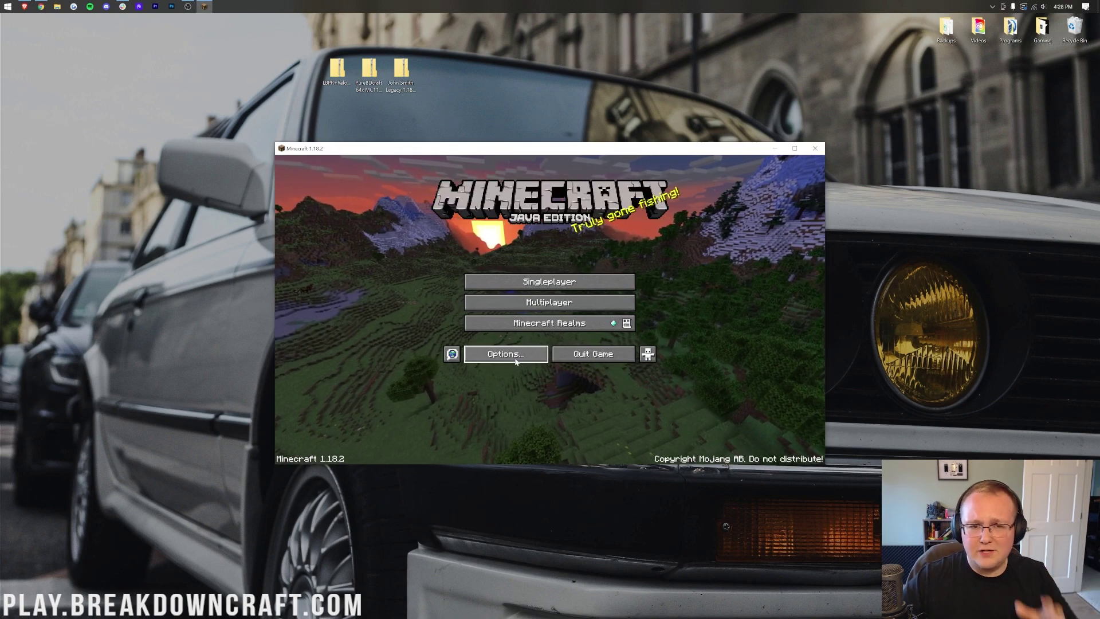
pyautogui.click(496, 357)
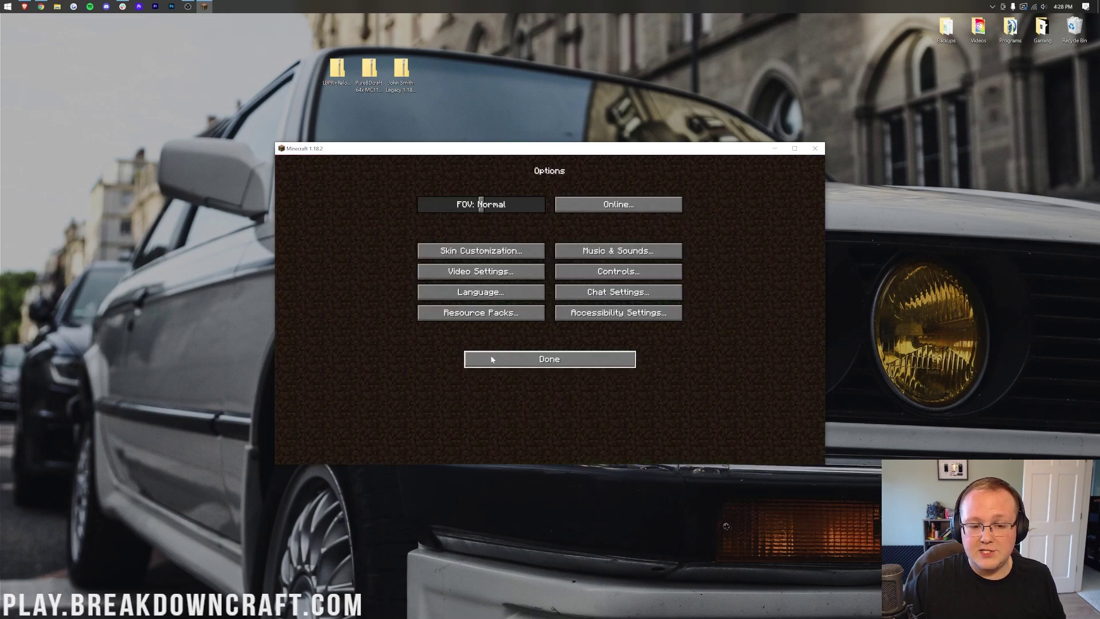
pyautogui.click(487, 312)
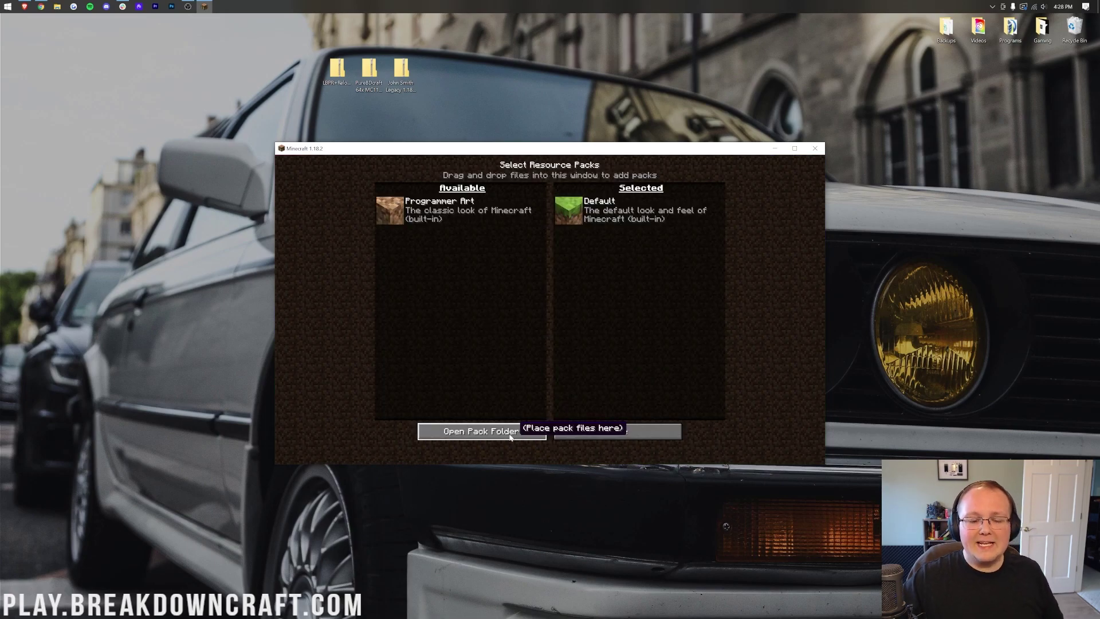
# Open Minecraft's pack folder, move the three zip files from the desktop into resourcepacks, and return to the game.
pyautogui.click(472, 437)
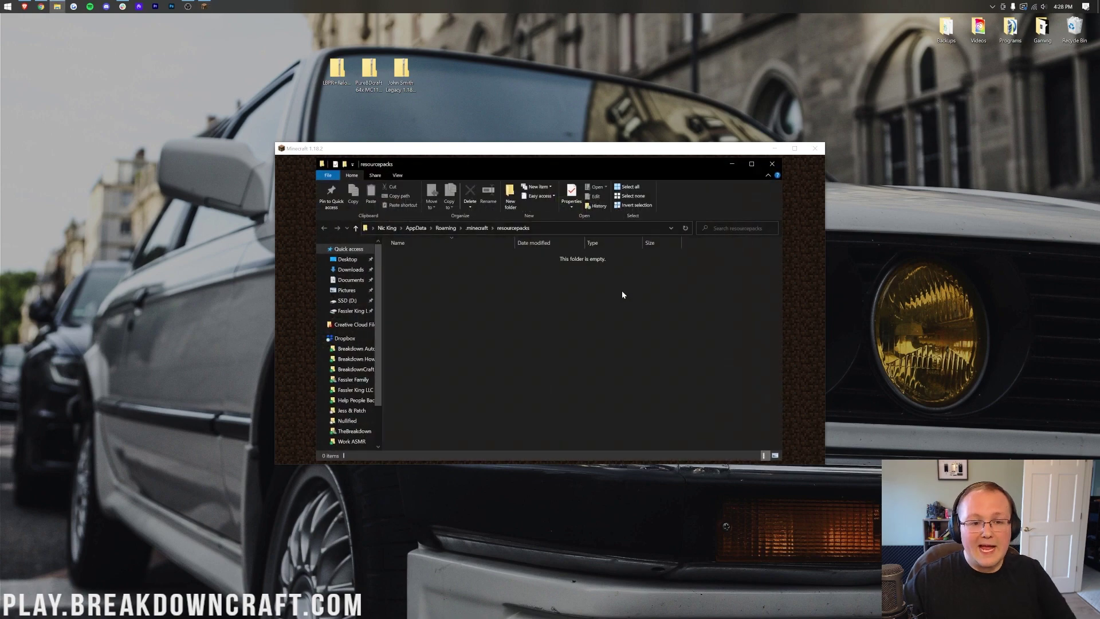
pyautogui.moveTo(455, 61); pyautogui.dragTo(604, 368)
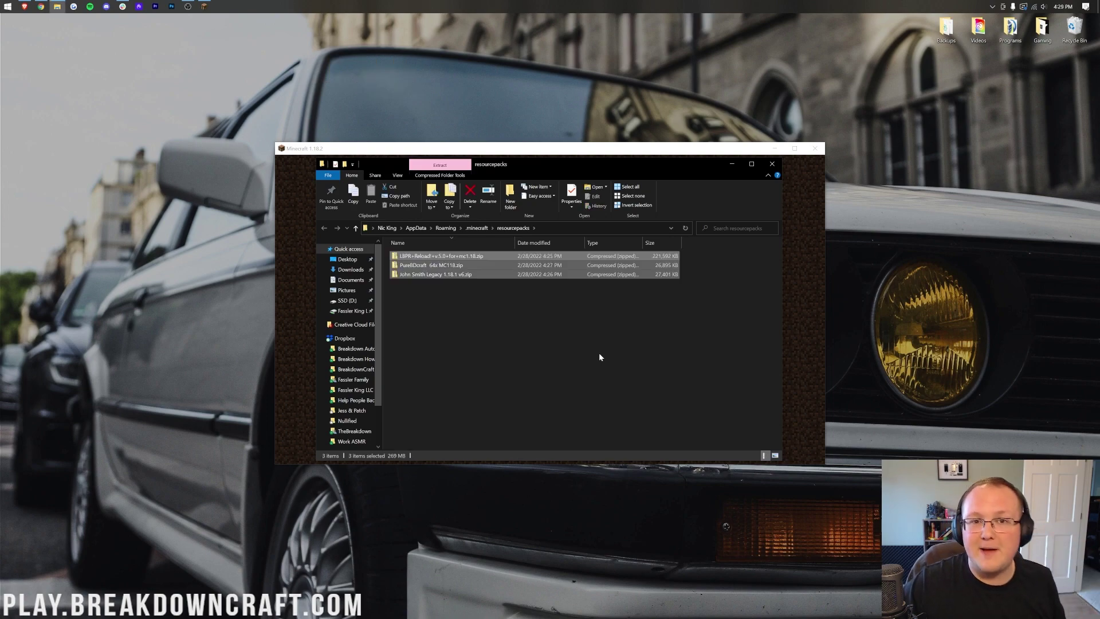
pyautogui.click(807, 332)
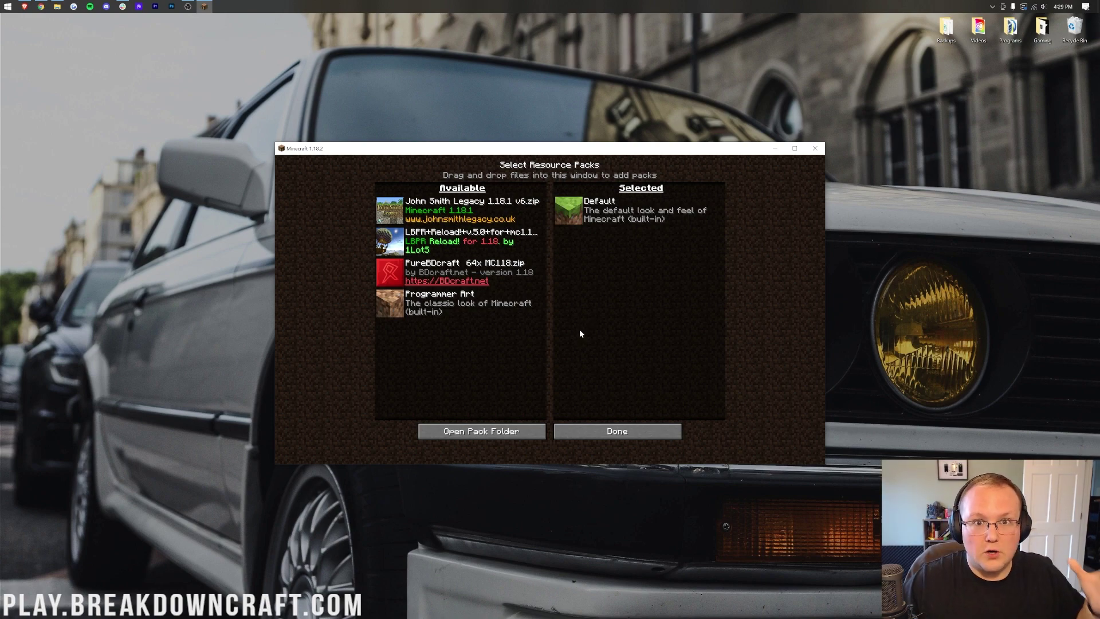
# Activate the John Smith Legacy 1.18.1 v6 resource pack, apply it, and return to the title screen.
pyautogui.moveTo(389, 207)
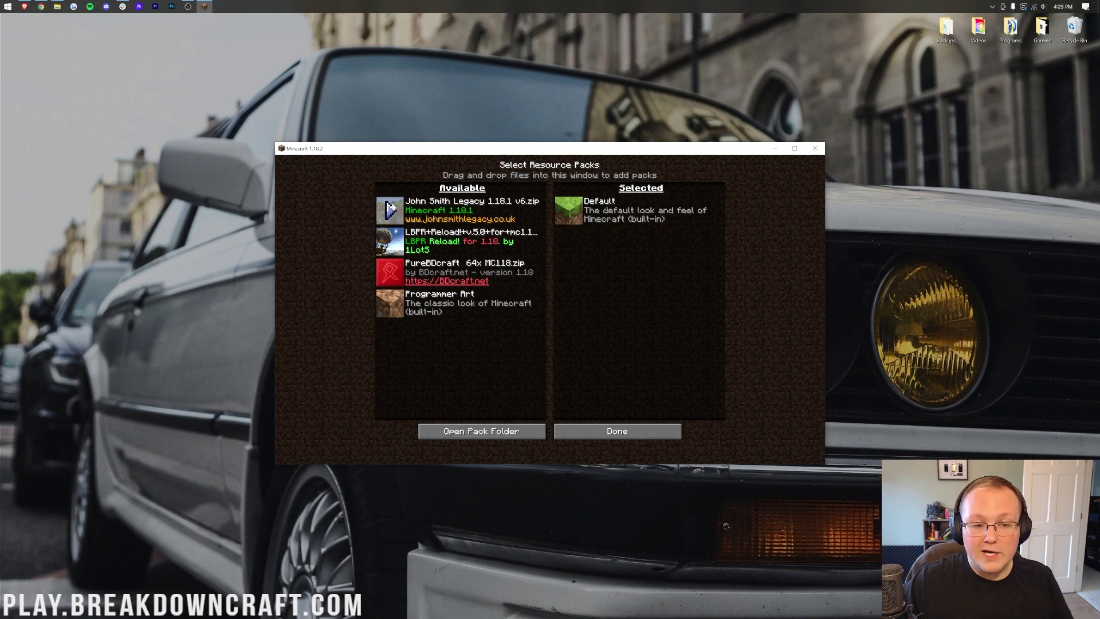
pyautogui.click(389, 207)
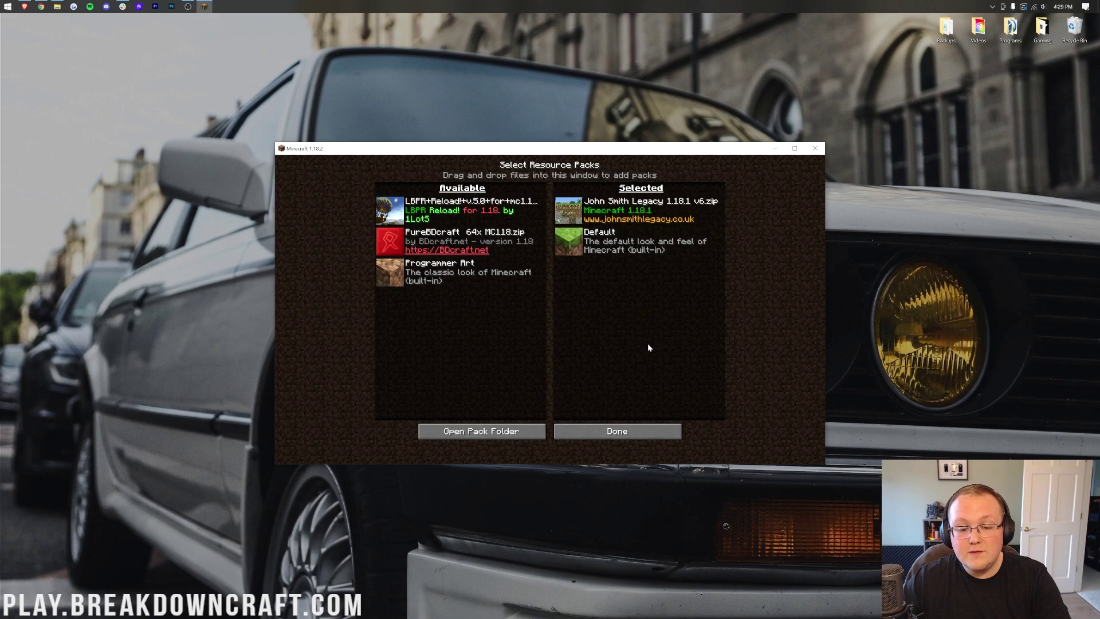
pyautogui.click(630, 431)
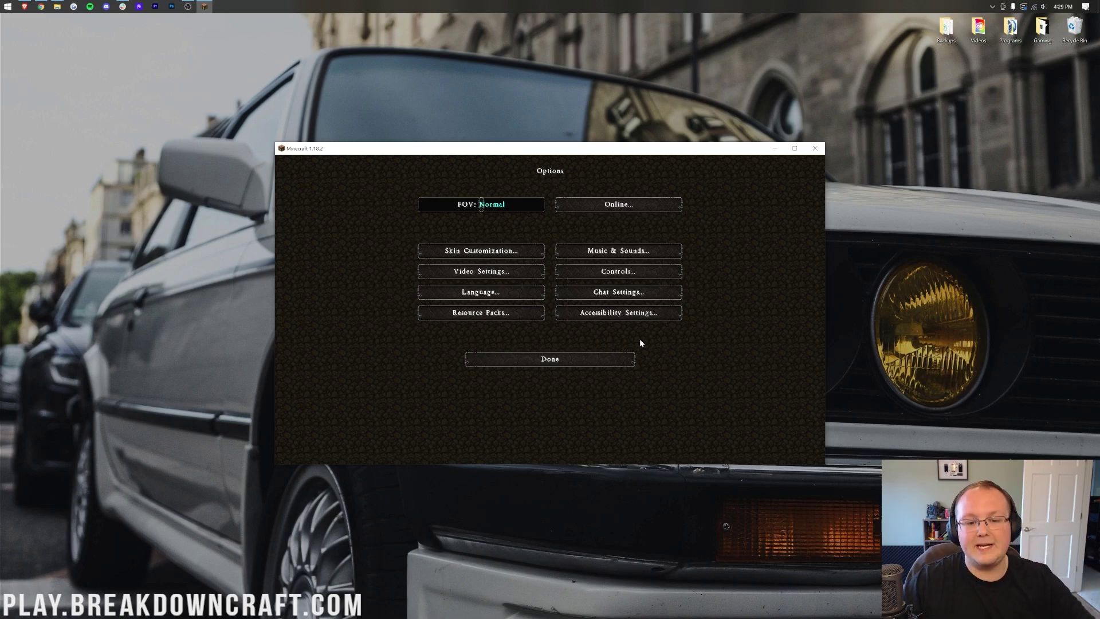
pyautogui.click(497, 354)
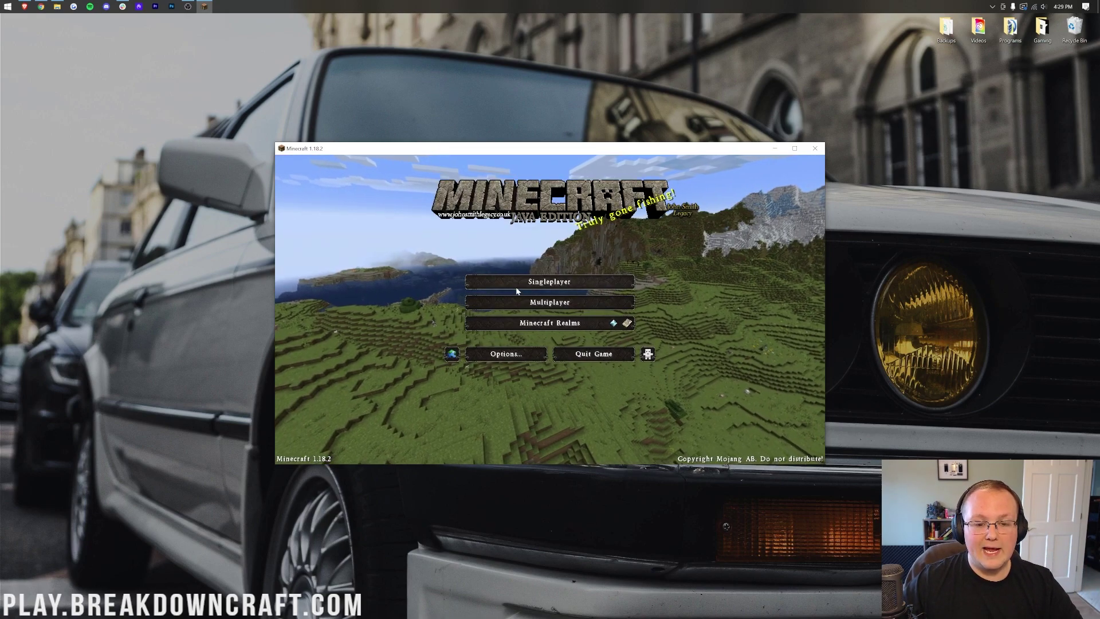
# Join the multiplayer server, hide the interface, and walk forward to view the John Smith Legacy textures.
pyautogui.click(516, 287)
pyautogui.doubleClick(523, 198)
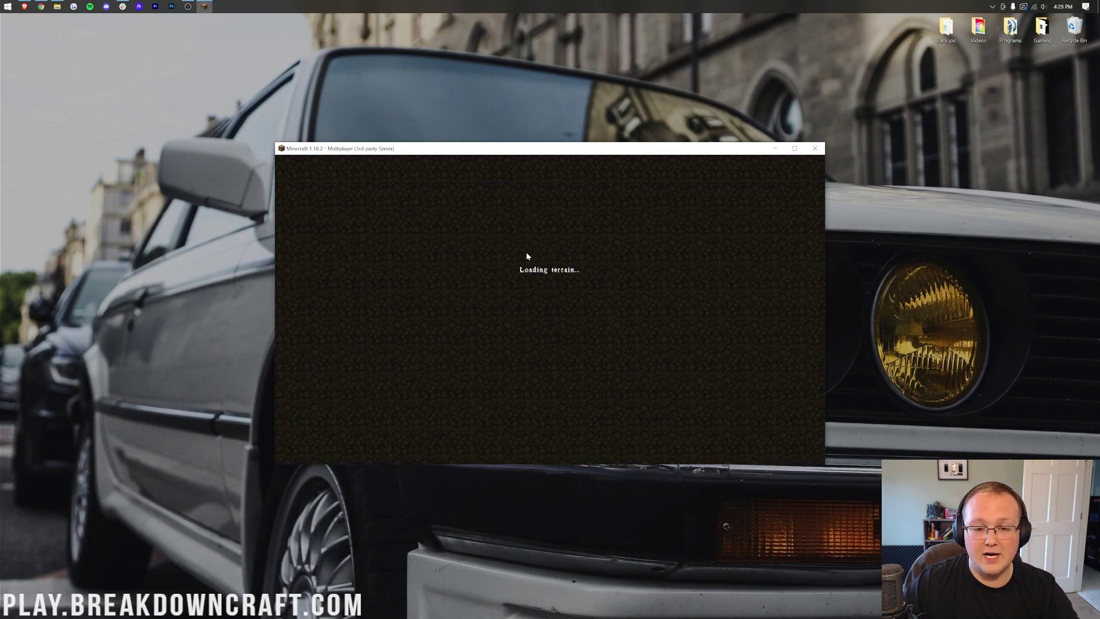
pyautogui.press('F1')
pyautogui.press('w')
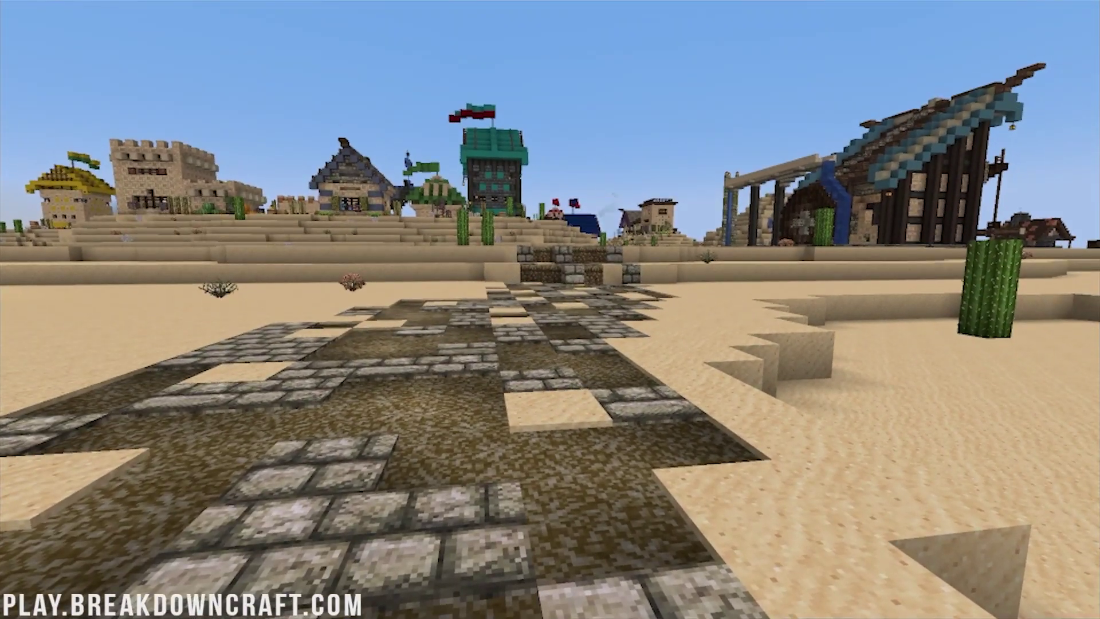
# Open the resource pack selection from the game, deactivate John Smith Legacy, and activate LBPR Reload v.5.0 in its place.
pyautogui.press('Escape')
pyautogui.click(507, 318)
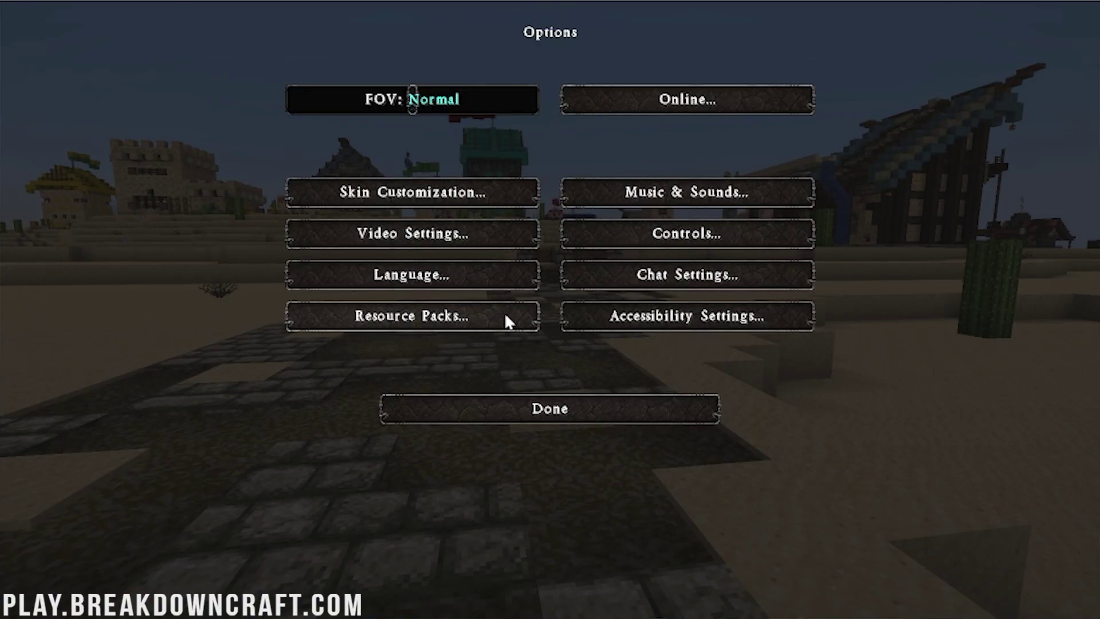
pyautogui.click(506, 317)
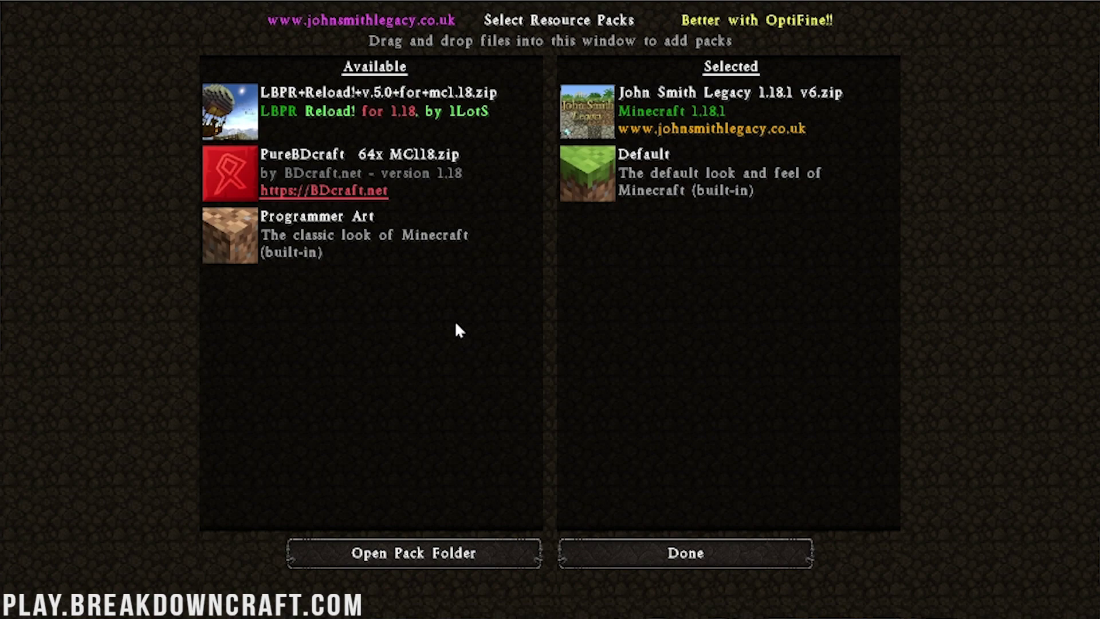
pyautogui.click(576, 104)
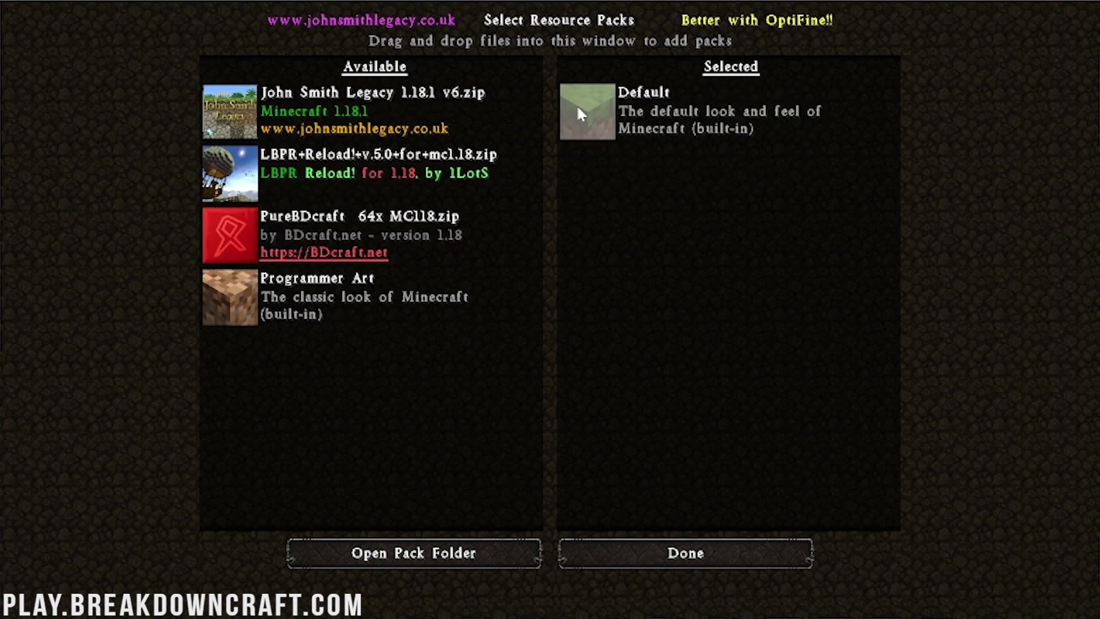
pyautogui.click(210, 168)
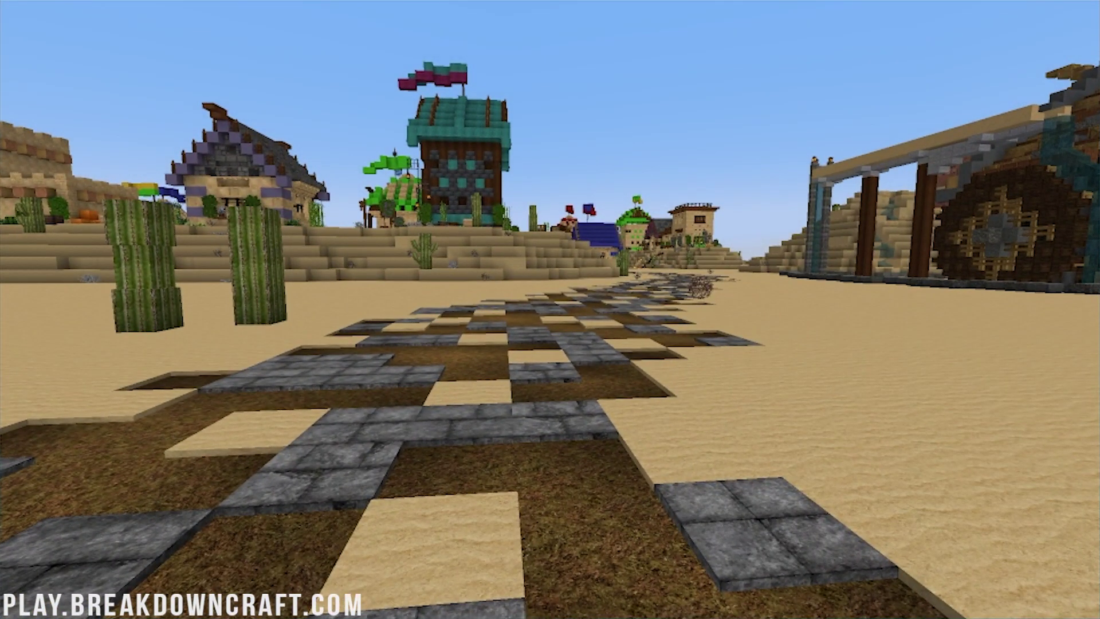
# Reopen the resource pack selection, inspect the zip files in the resourcepacks folder, and return to the game.
pyautogui.press('Escape')
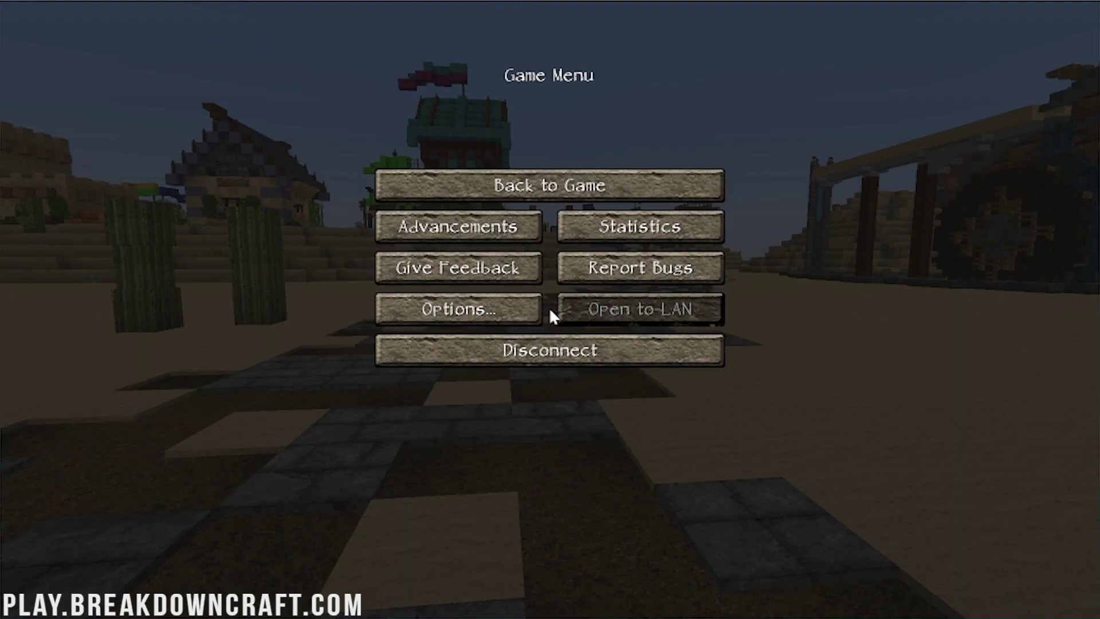
pyautogui.click(522, 316)
pyautogui.click(492, 319)
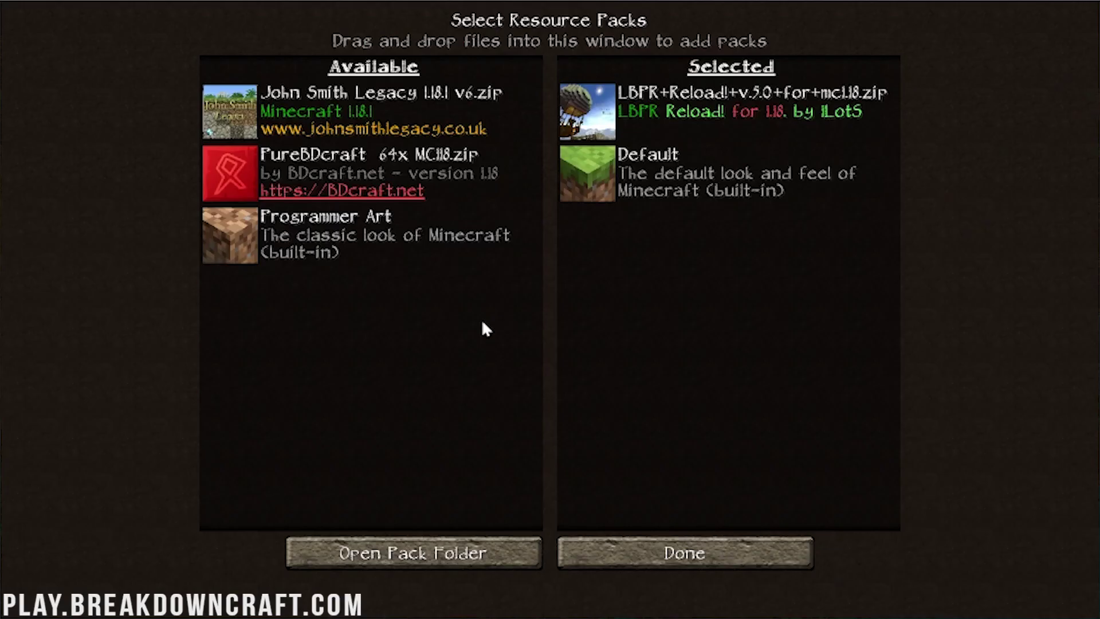
pyautogui.click(407, 559)
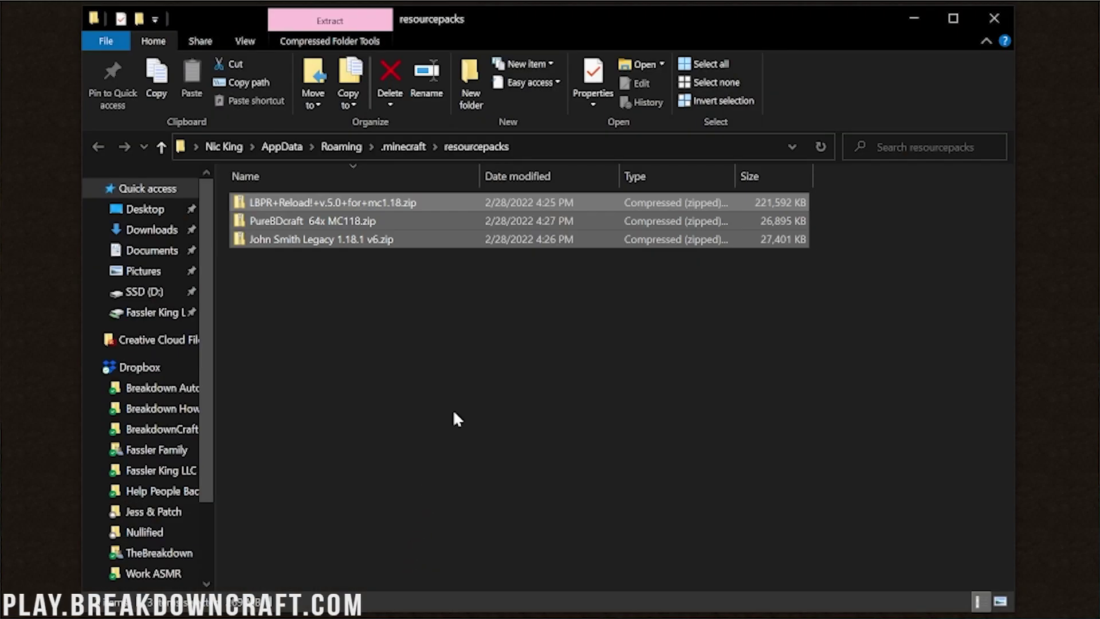
pyautogui.click(1059, 214)
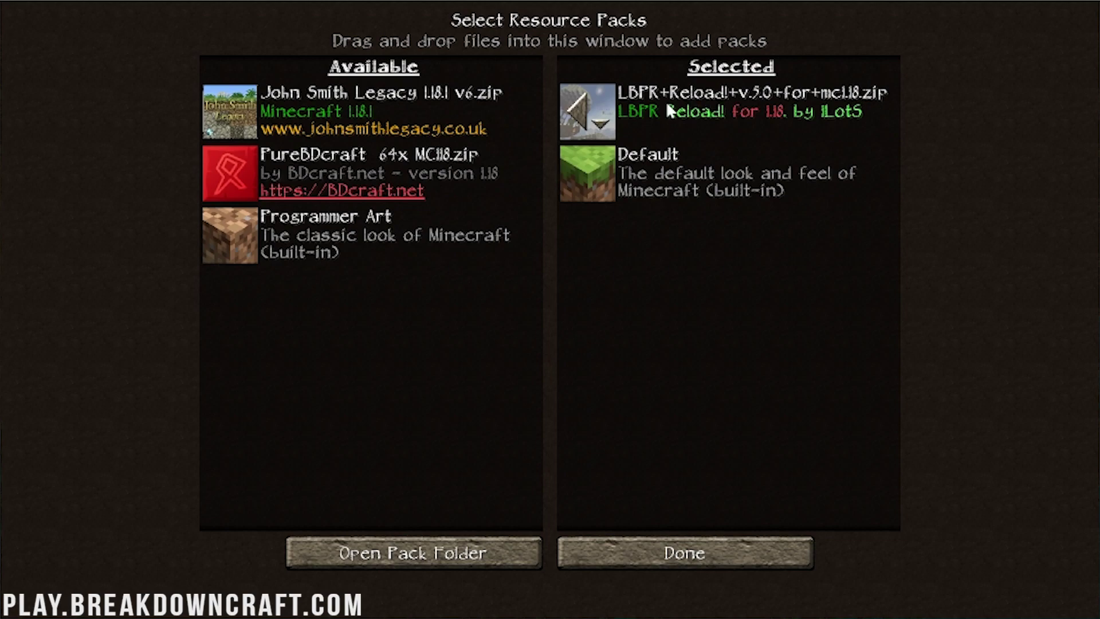
# Add PureBDcraft 64x MC118 to the selected packs above LBPR Reload and compare their order of priority.
pyautogui.click(239, 175)
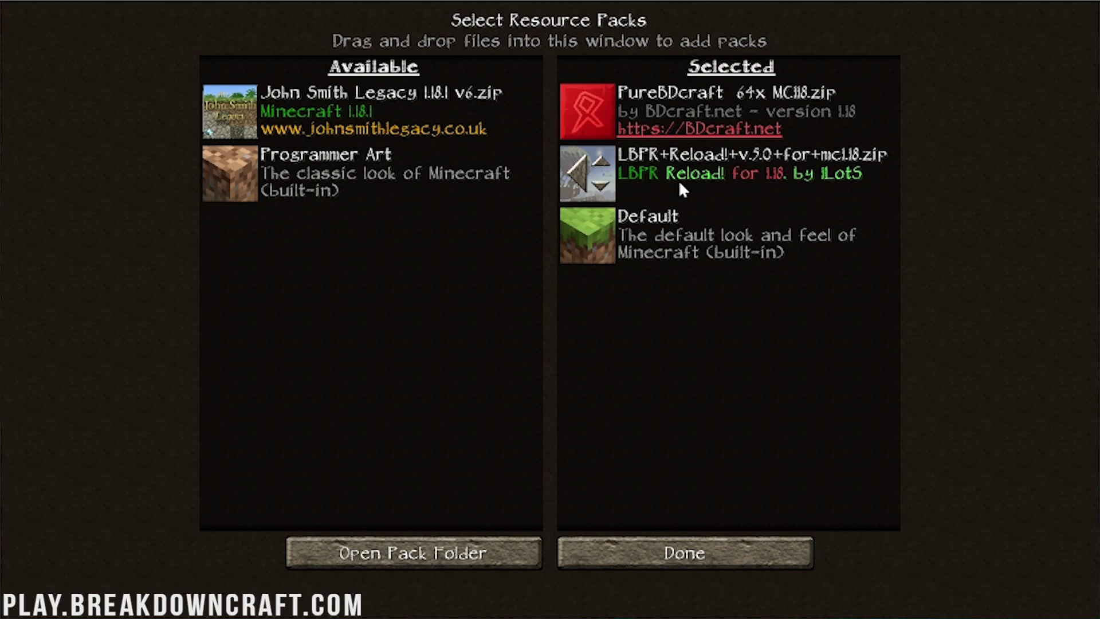
pyautogui.moveTo(604, 107)
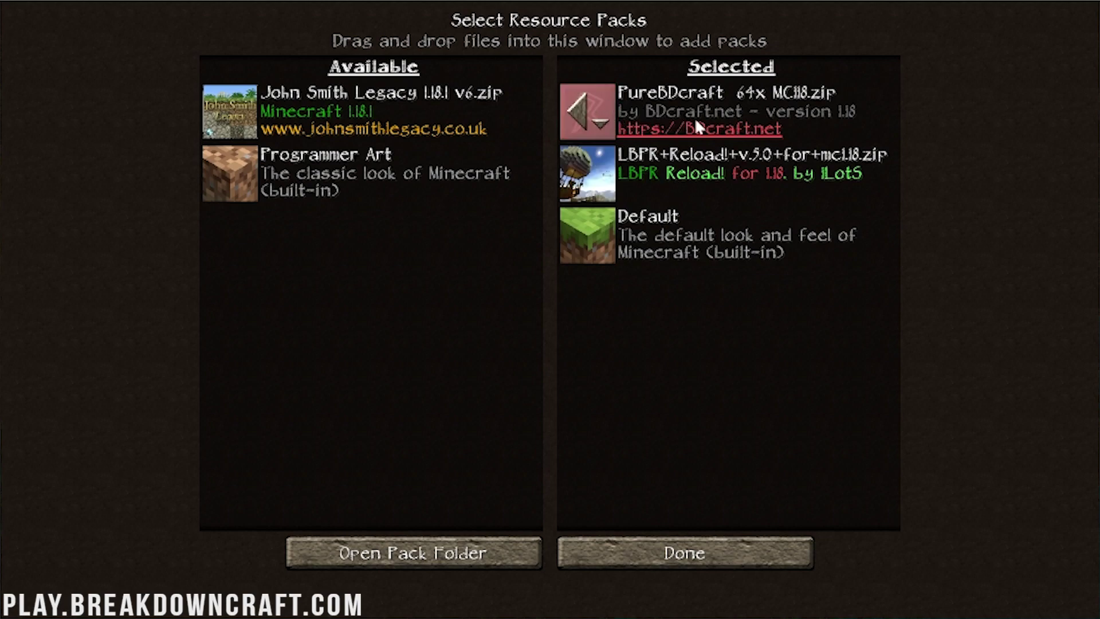
pyautogui.moveTo(629, 195)
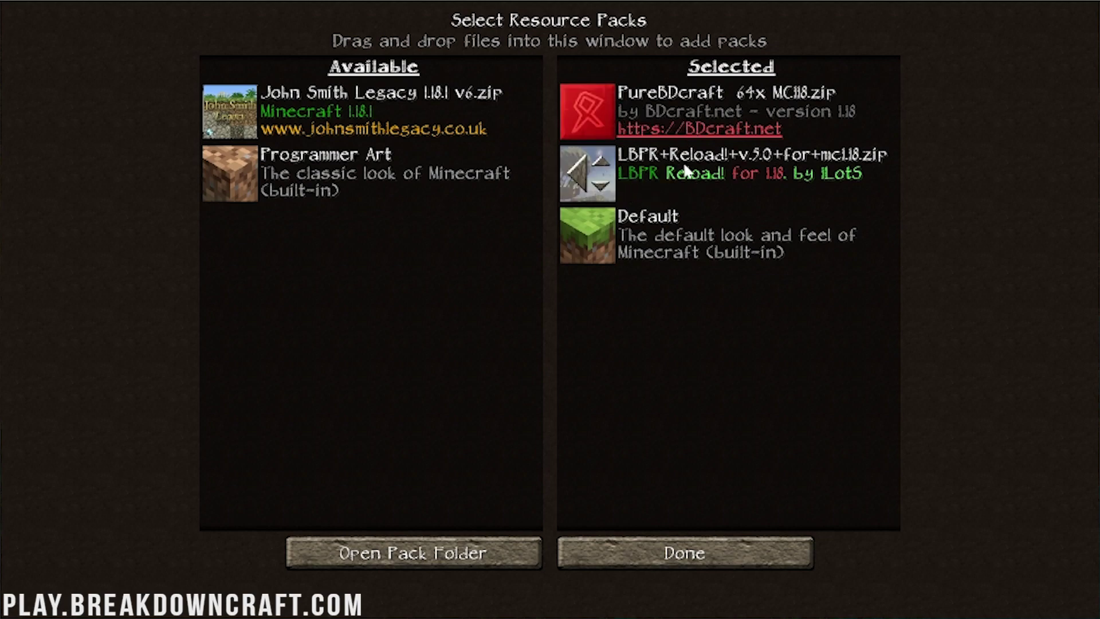